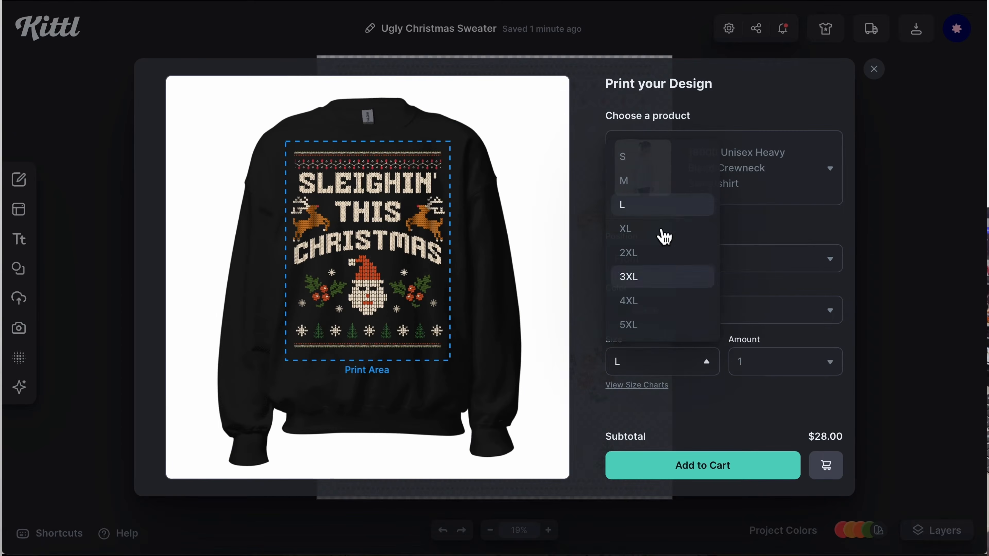
left_click(785, 361)
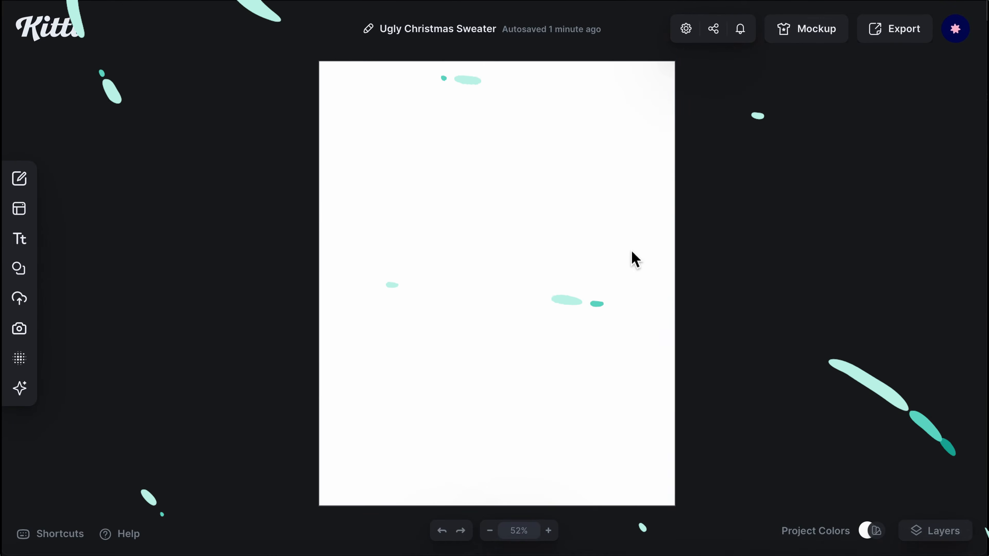
- Set the canvas background to a dark green with hex value 254526
left_click(631, 259)
left_click(796, 132)
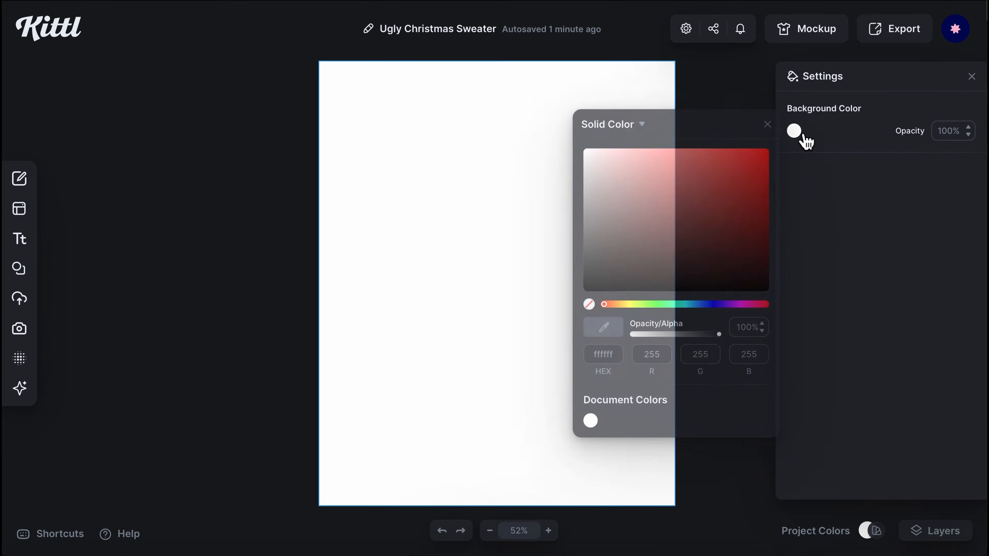
left_click(660, 307)
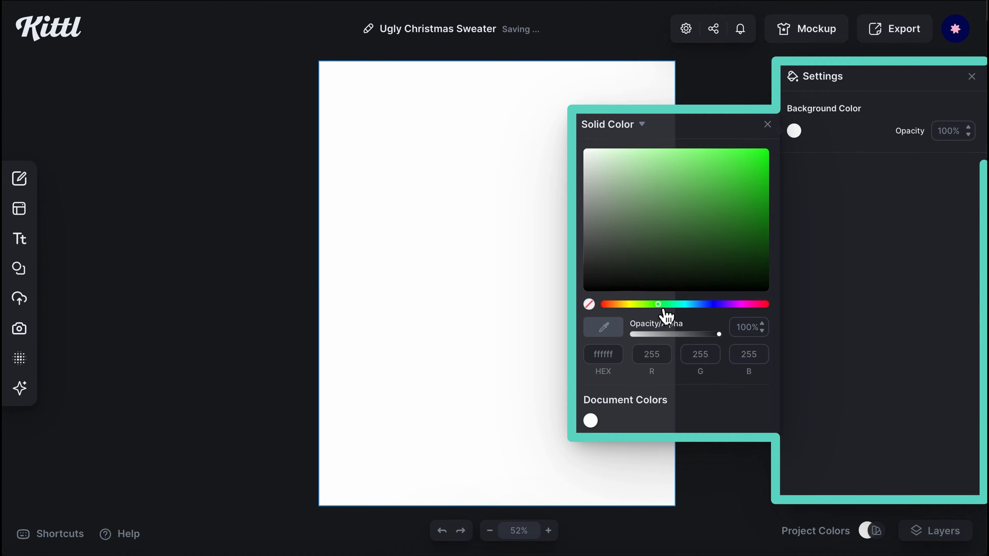
left_click(684, 254)
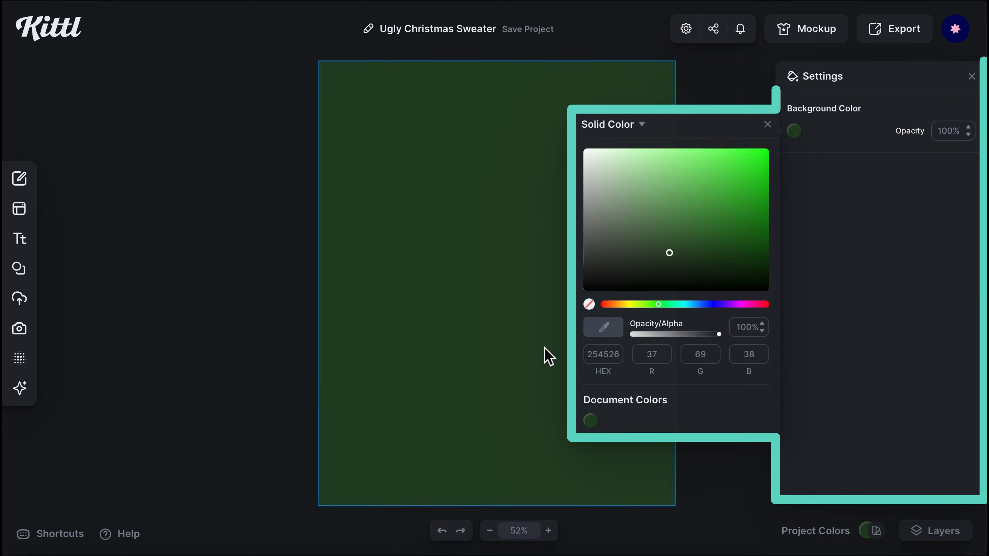
left_click(239, 125)
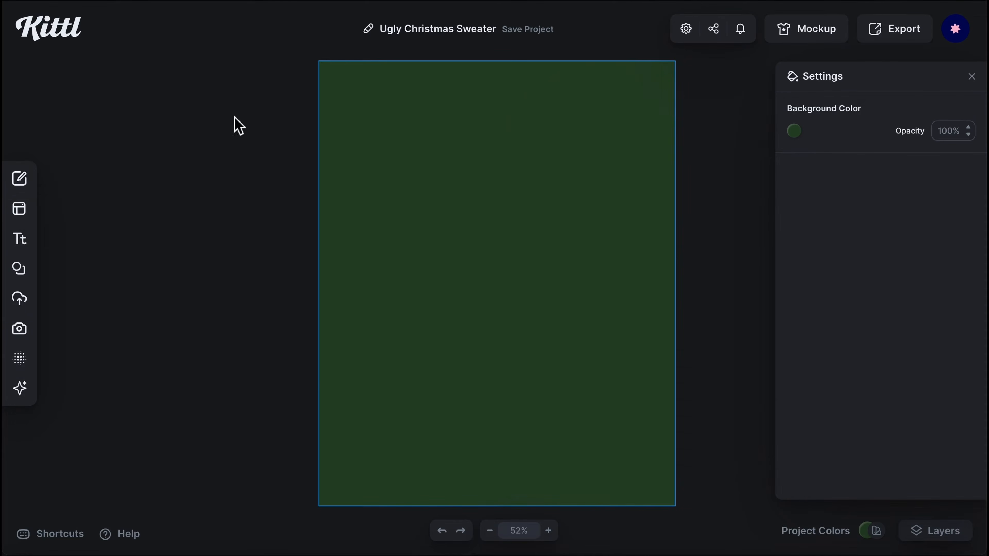
- Search the element library for "knit" and browse the matching designs
left_click(23, 272)
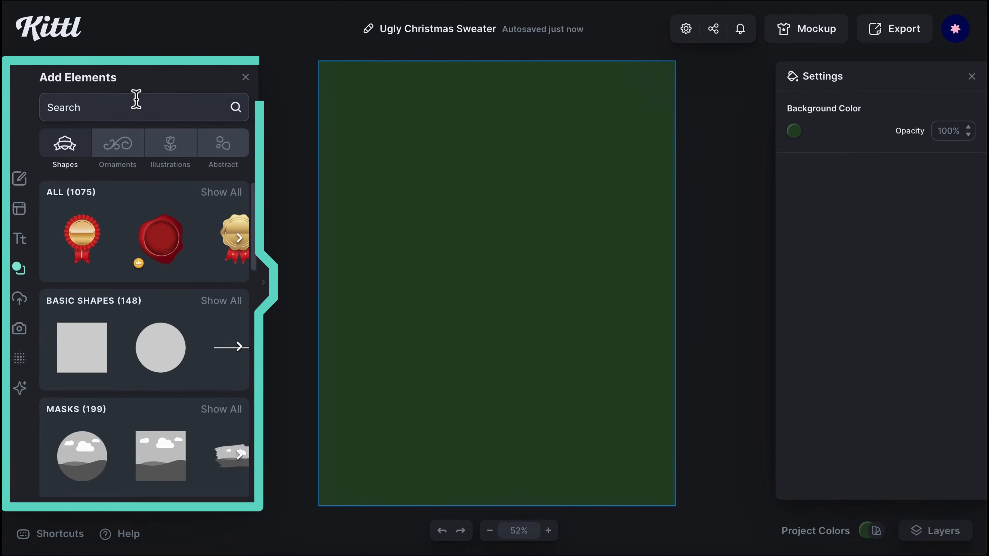
left_click(136, 100)
type("knit")
key("Return")
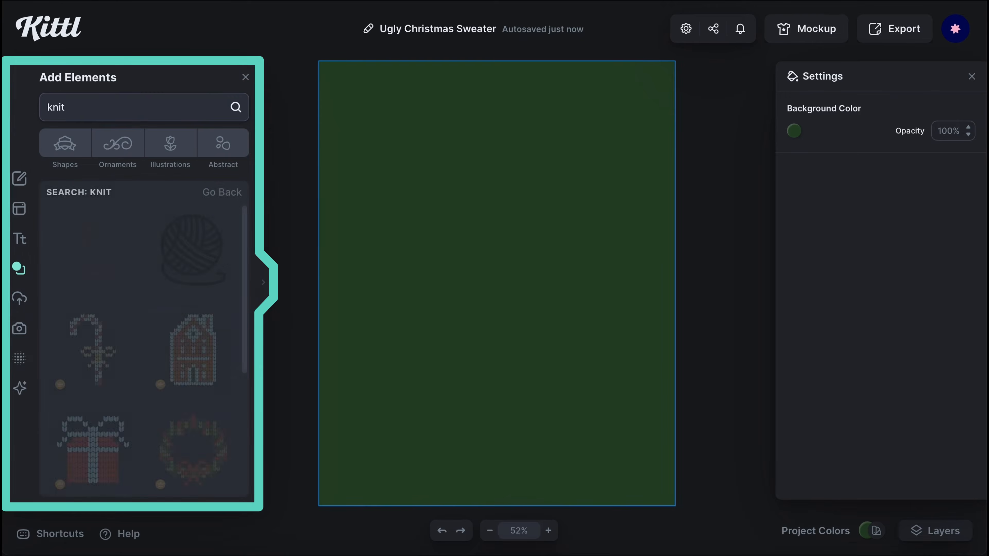
scroll(150, 260, "down", 2)
scroll(150, 260, "down", 4)
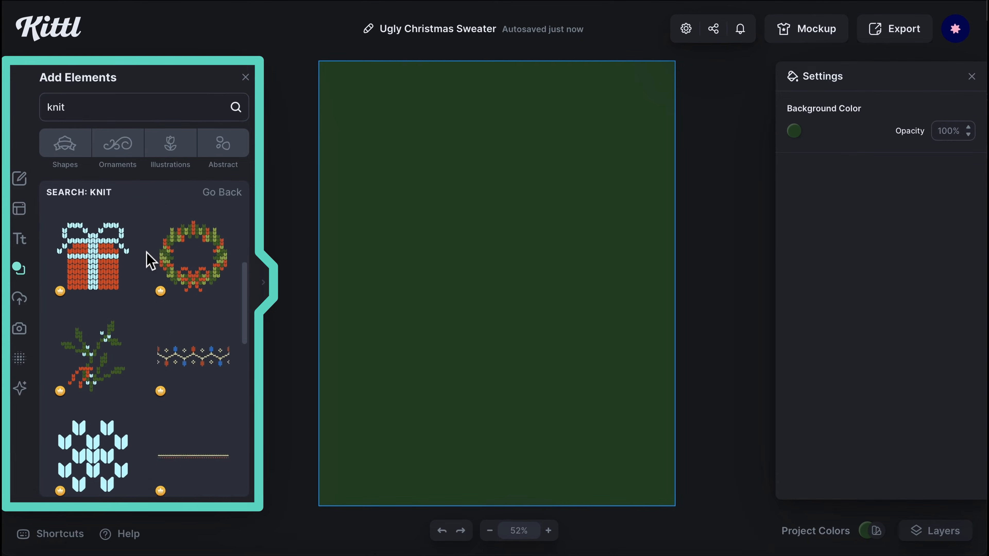
scroll(150, 261, "down", 2)
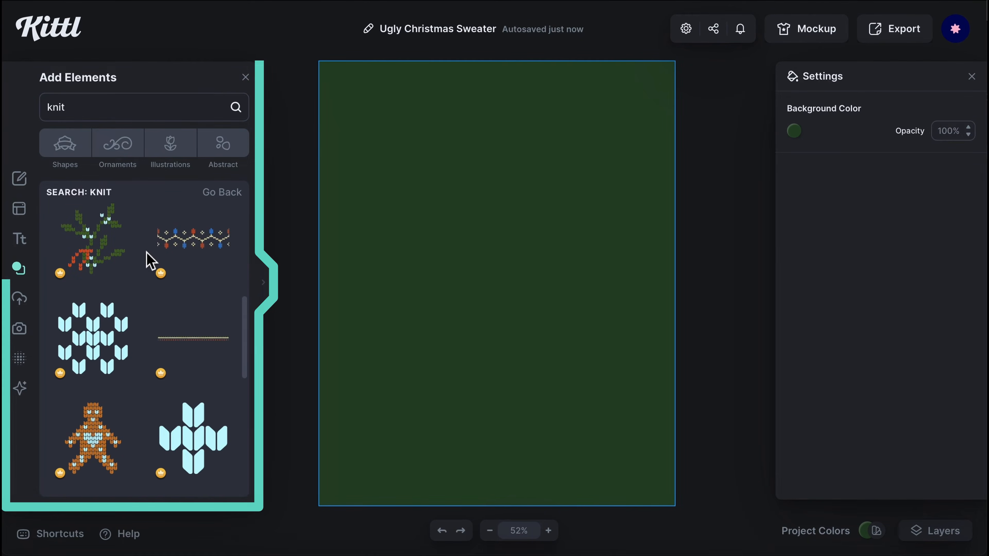
- Add the knitted string of lights, the leaping reindeer with pale antlers and the thin striped line to the canvas
left_click(271, 283)
scroll(351, 393, "down", 10)
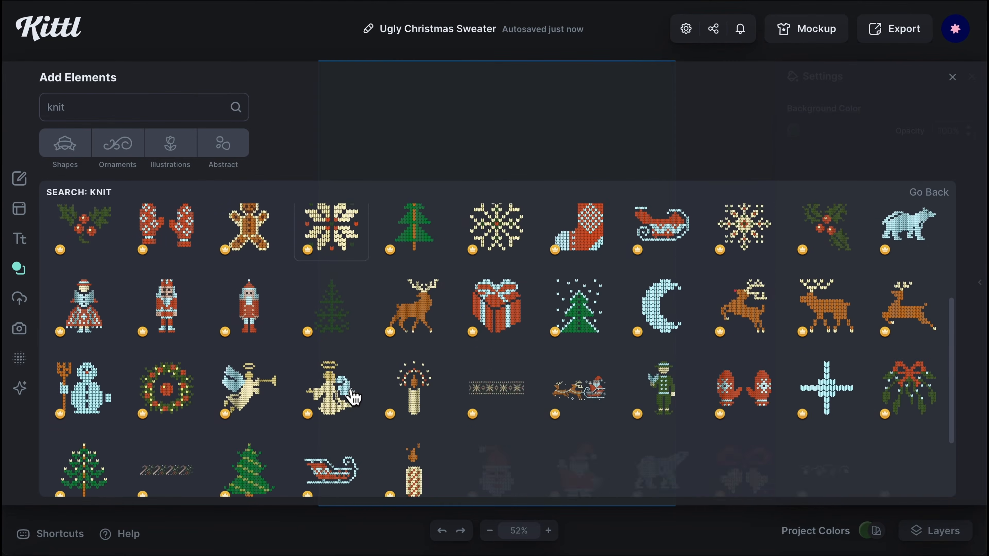
scroll(353, 398, "up", 10)
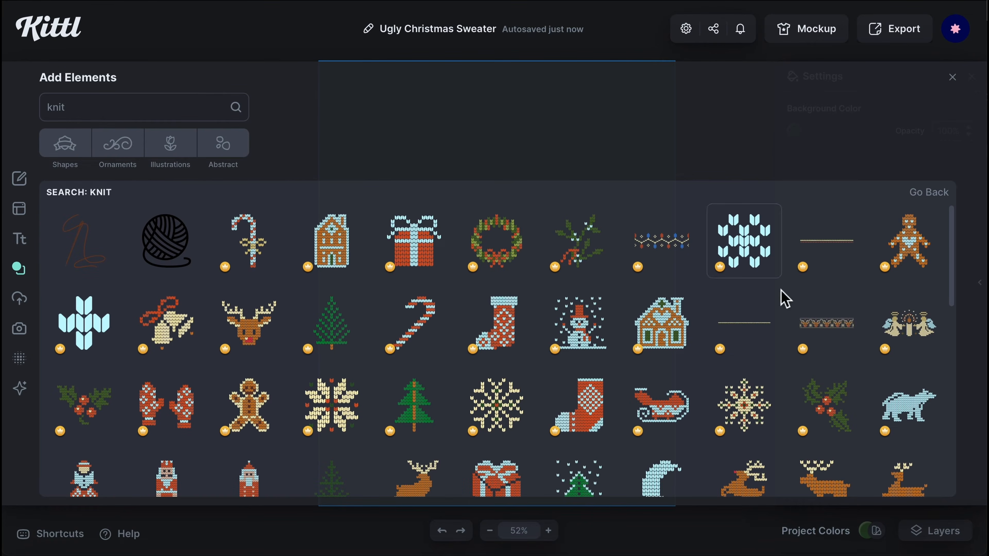
left_click(662, 241)
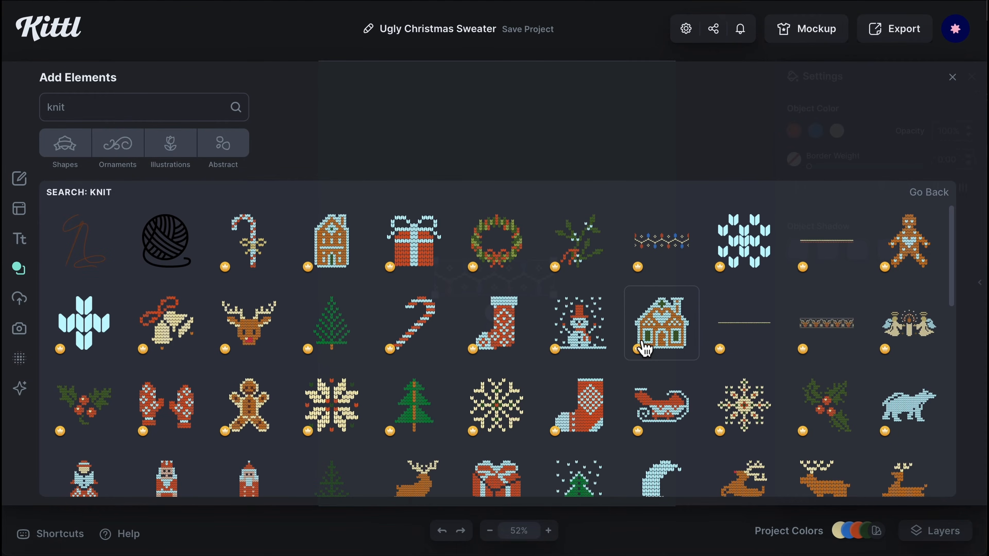
scroll(644, 348, "down", 4)
left_click(748, 314)
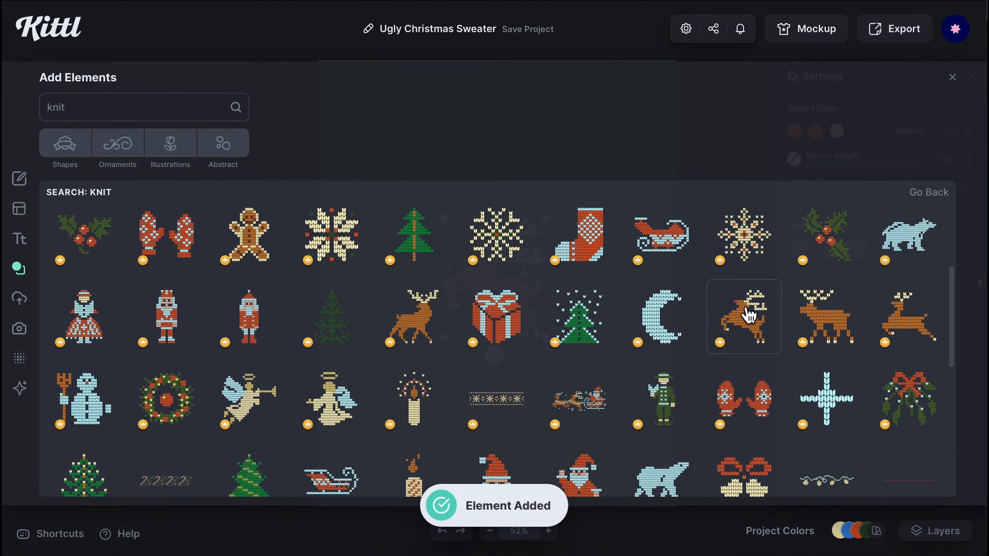
scroll(686, 323, "up", 4)
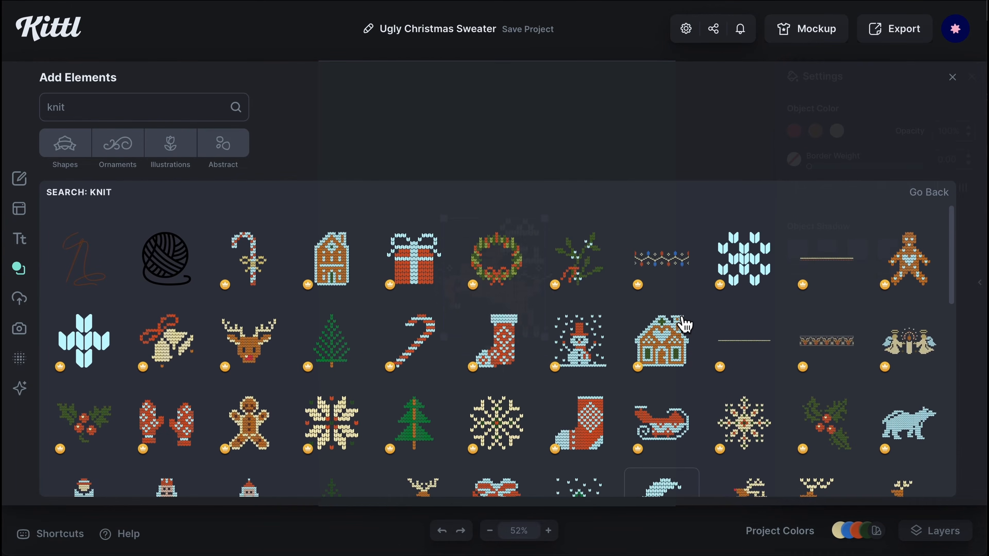
left_click(840, 243)
left_click(953, 77)
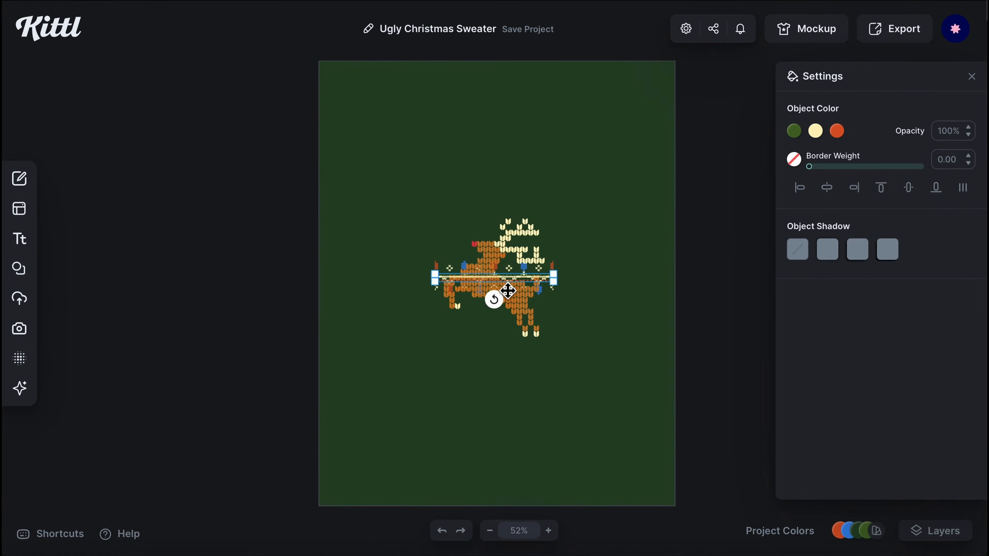
- Separate the stacked elements by moving the striped line near the canvas top edge and the reindeer below the lights
left_click_drag(482, 133, 489, 121)
left_click_drag(519, 253, 491, 342)
left_click(470, 117)
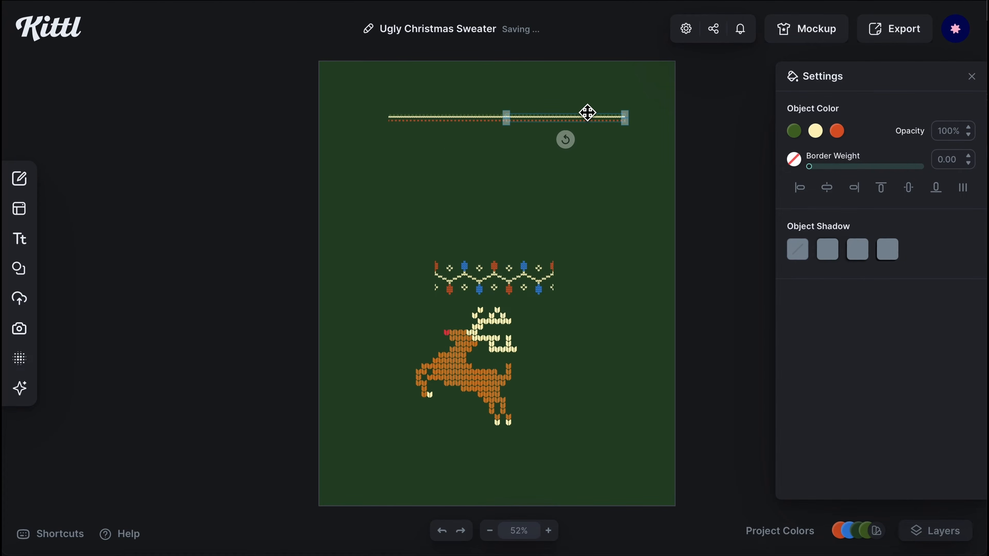
- Scale the row of duplicated striped lines to almost the full canvas width and centre it horizontally near the top edge
scroll(539, 112, "up", 10)
left_click(451, 287)
scroll(450, 287, "down", 8)
left_click_drag(362, 212, 529, 237)
key("ctrl+z")
scroll(505, 308, "down", 5)
left_click_drag(588, 163, 677, 193)
left_click(827, 159)
left_click_drag(516, 180, 512, 140)
- Move the string of lights up below the striped border and duplicate it end to end into a row of four
left_click_drag(482, 333, 507, 205)
left_click_drag(508, 206, 616, 206)
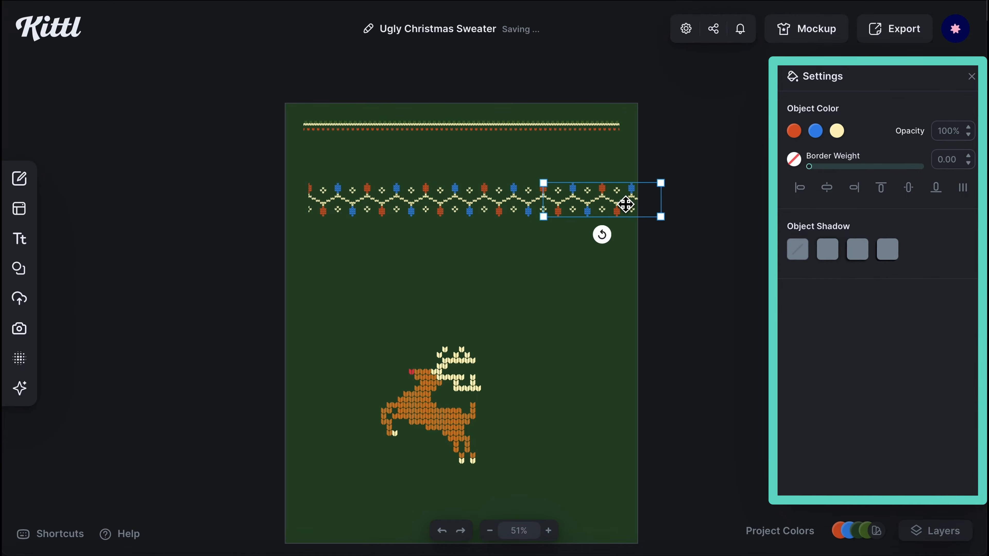
key("w")
left_click_drag(607, 208, 726, 205)
- Select the whole row of lights, scale it down to the striped border's width and place it just beneath that border
left_click(712, 304)
left_click_drag(730, 298, 331, 186)
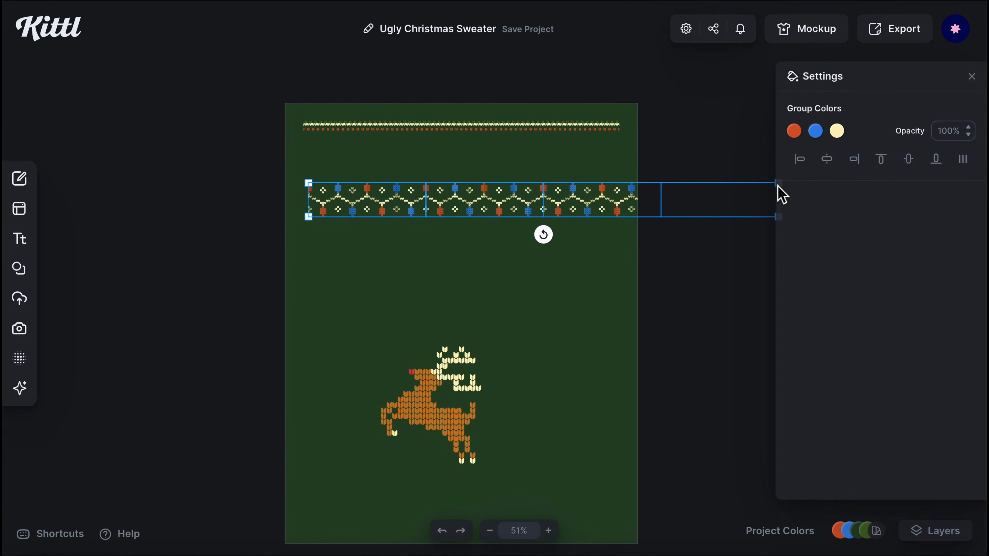
left_click_drag(778, 192, 597, 165)
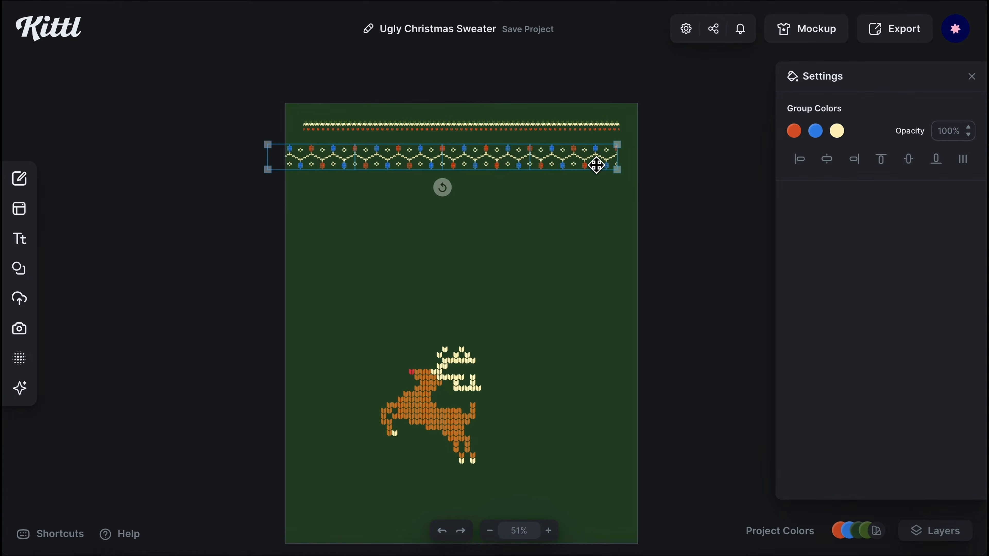
left_click_drag(268, 144, 327, 125)
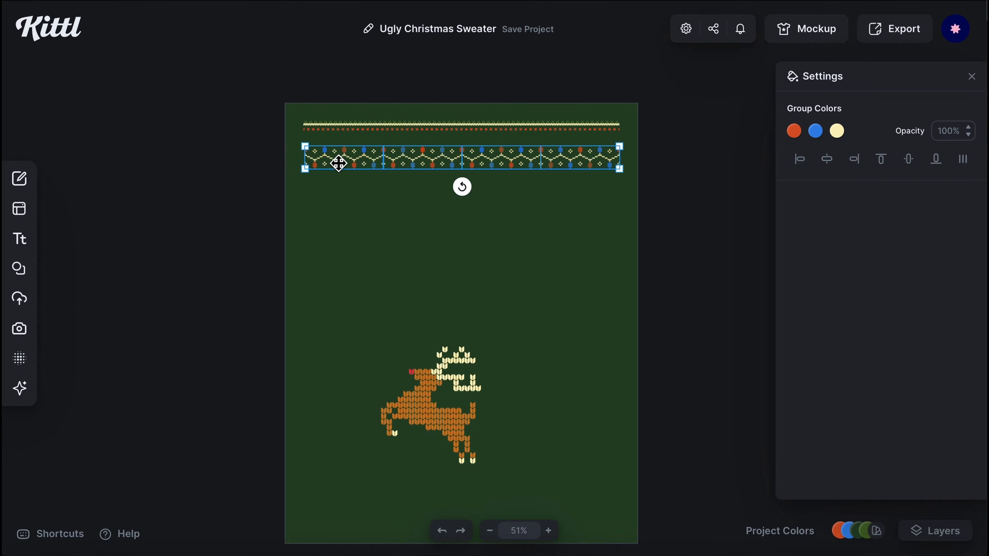
scroll(338, 163, "up", 5)
left_click(364, 305)
scroll(365, 305, "down", 4)
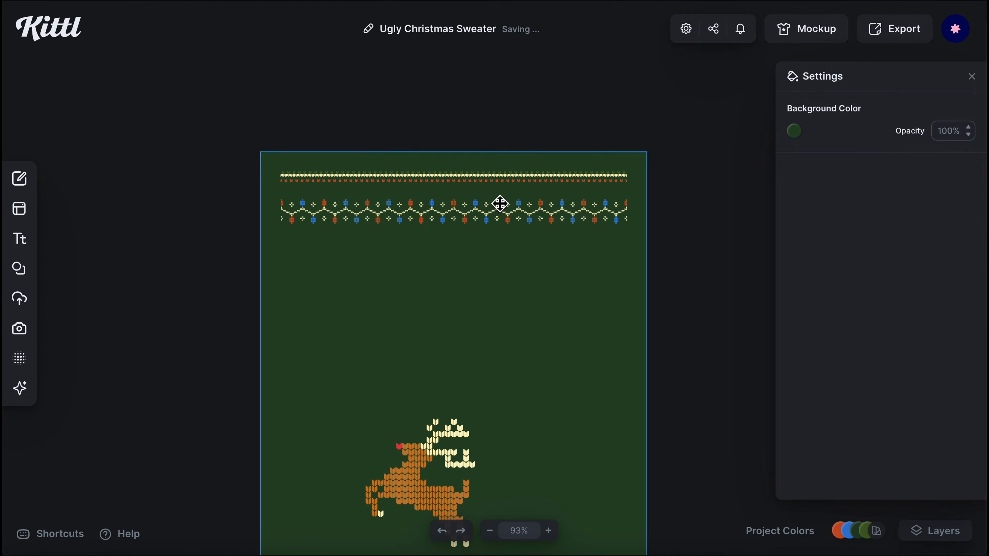
left_click_drag(500, 203, 501, 196)
left_click(624, 290)
- Move the reindeer to the right side of the canvas below the lights and scale it down
scroll(625, 289, "down", 3)
left_click_drag(426, 430, 578, 250)
left_click_drag(615, 183, 598, 219)
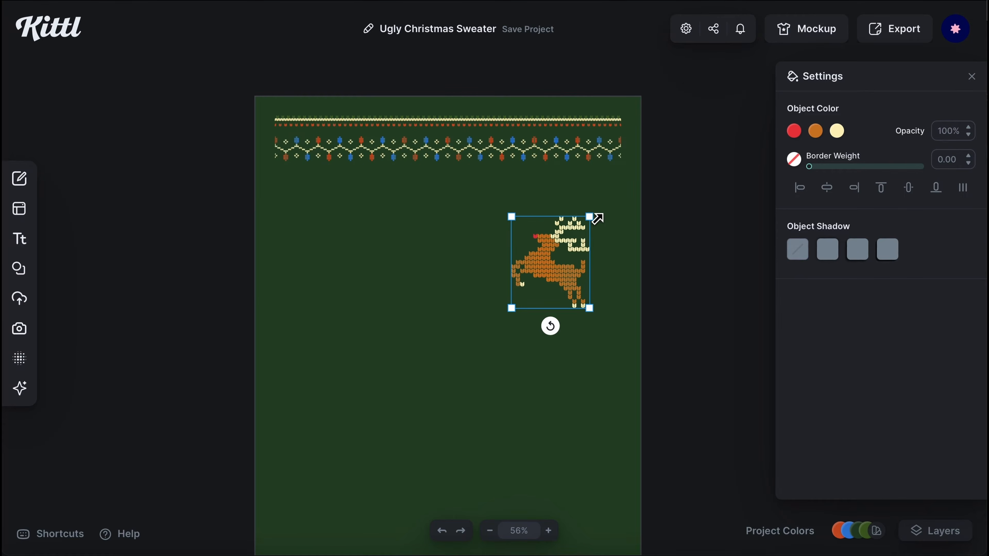
- Place a duplicate of the reindeer on the left side of the canvas and flip it horizontally to face inward
left_click_drag(573, 269, 345, 258)
right_click(341, 254)
left_click(448, 464)
right_click(318, 267)
left_click(384, 388)
- Align the two reindeer vertically with each other and line up their outer edges with the ends of the borders
left_click(563, 251, "shift")
left_click(909, 159)
left_click(700, 229)
left_click_drag(590, 269, 567, 288)
left_click(591, 265, "shift")
left_click(154, 238)
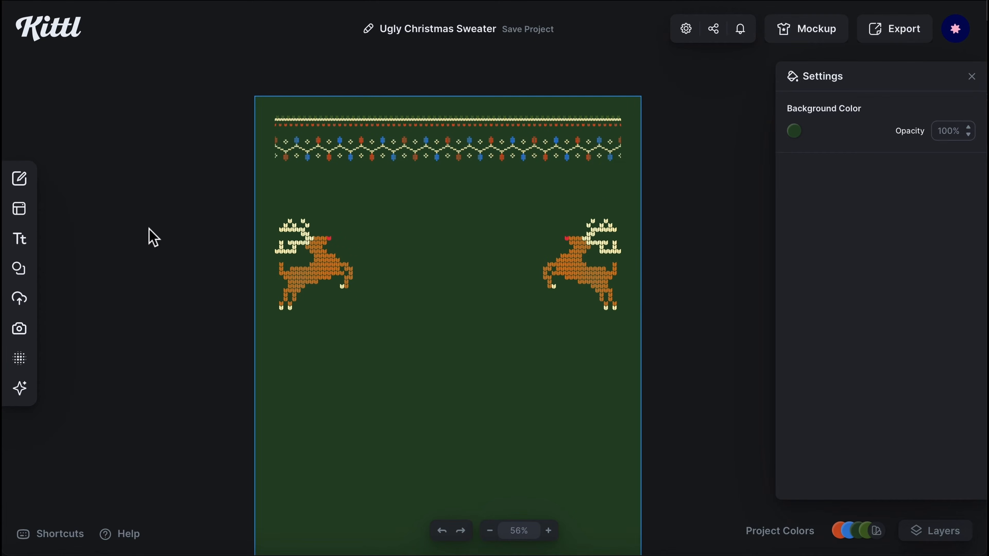
- Add a headline, set its typeface to Merry Knitting 02 and widen the text box so it fits on one line
left_click(34, 243)
left_click(154, 116)
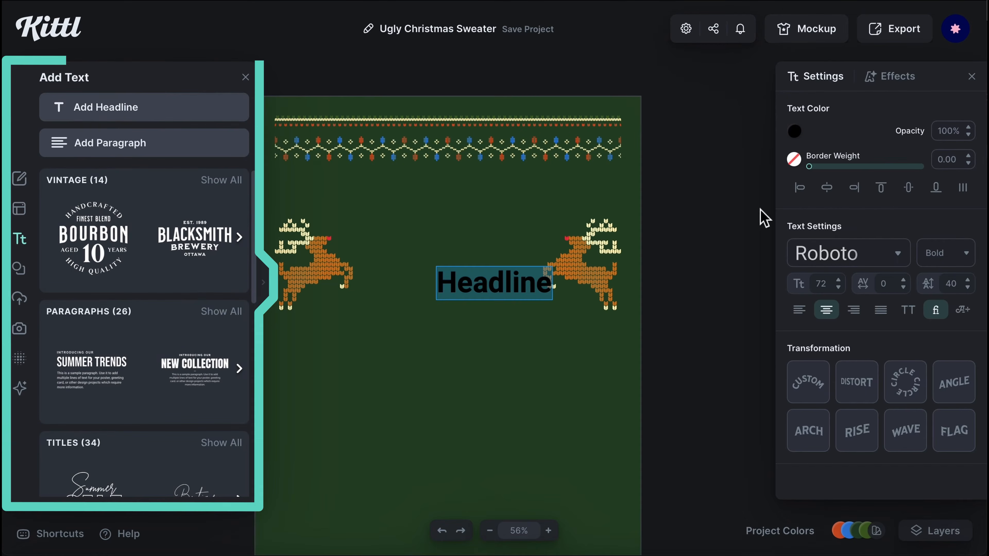
left_click(821, 262)
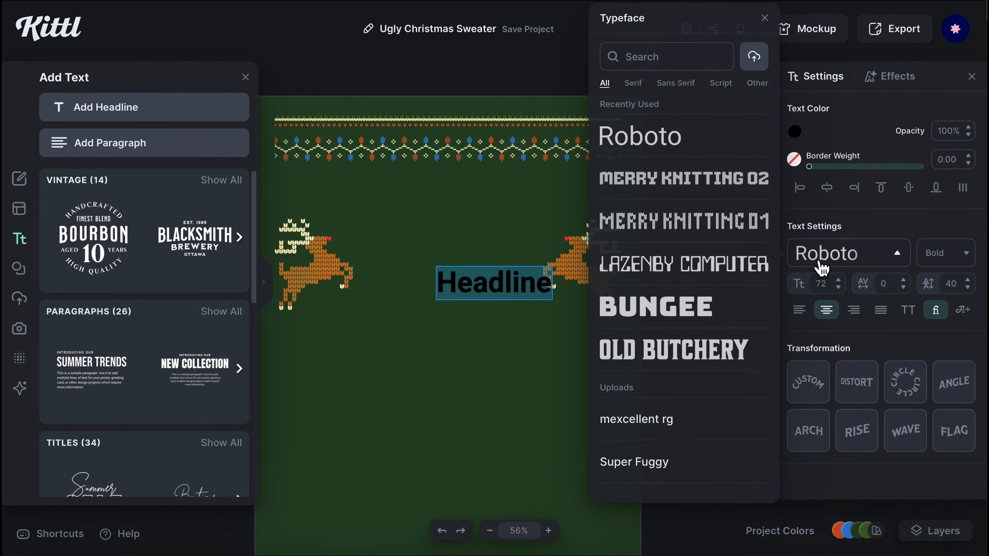
left_click(693, 193)
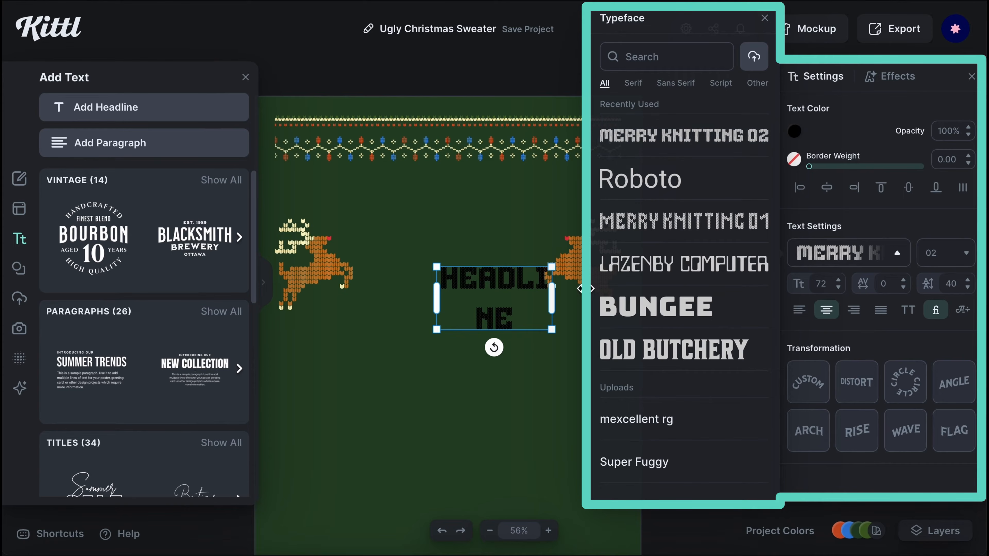
left_click(667, 234)
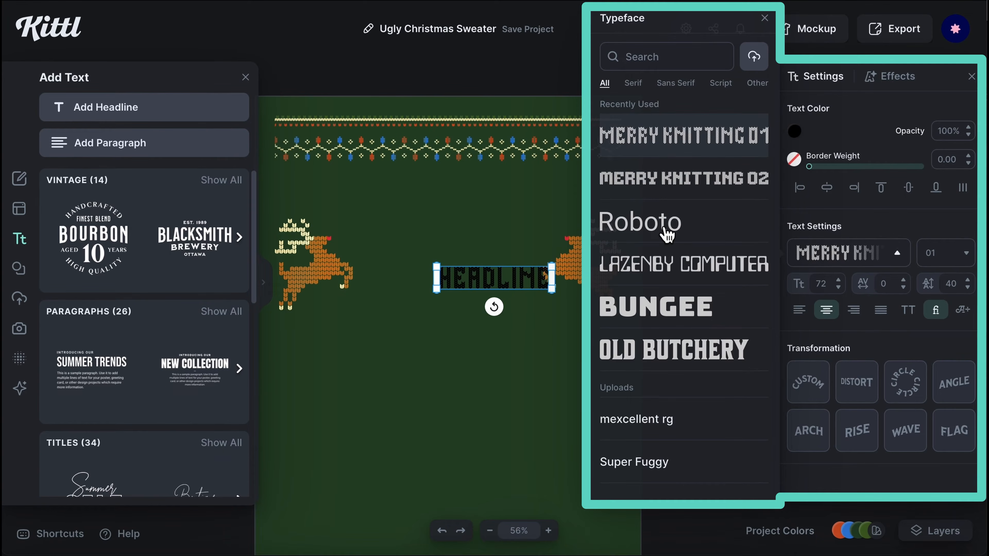
left_click(657, 183)
left_click_drag(435, 298, 405, 303)
- Replace the headline text with "SLEIGHIN'"
double_click(451, 286)
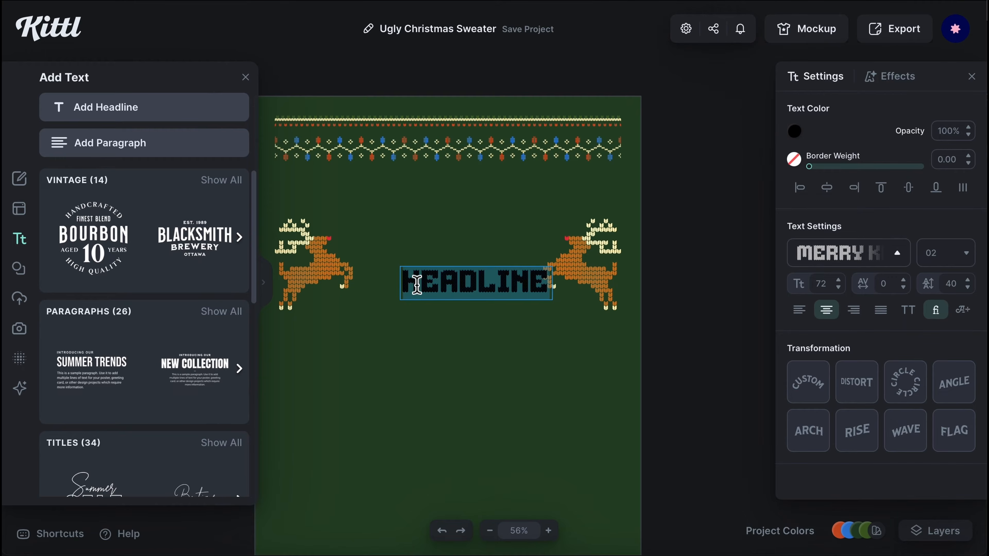
type("SLEIGHIN")
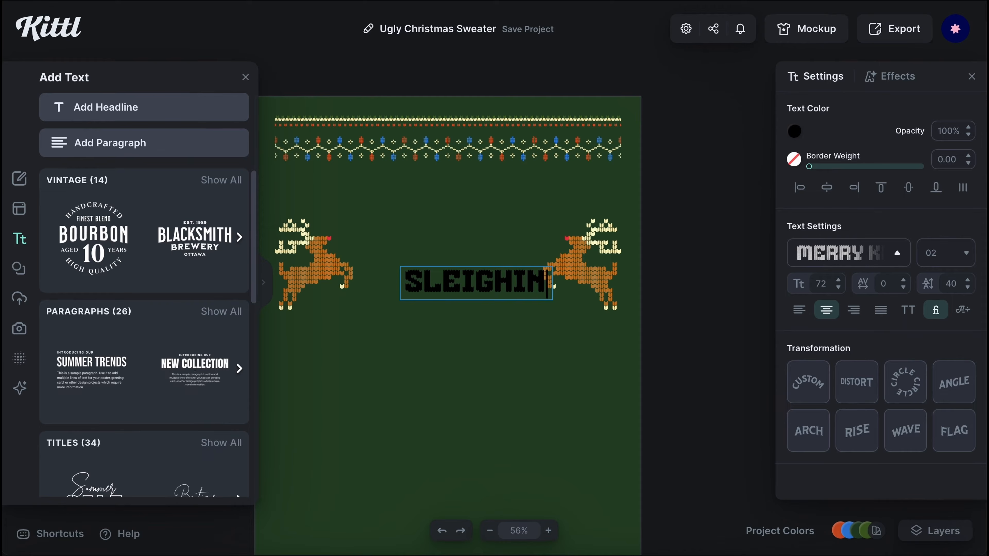
key("Escape")
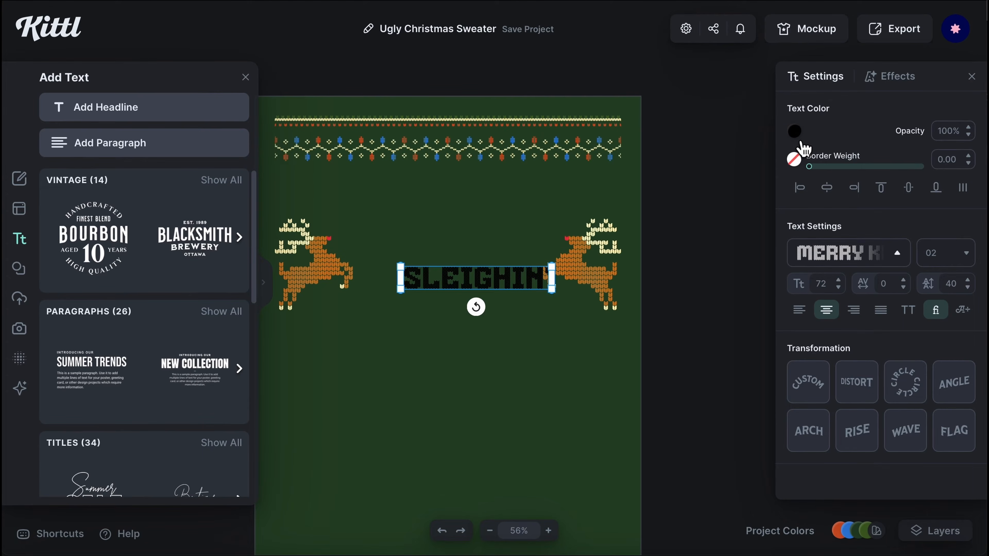
- Colour the headline off-white with hex value f9eded and enlarge it to the width of the borders
left_click(801, 142)
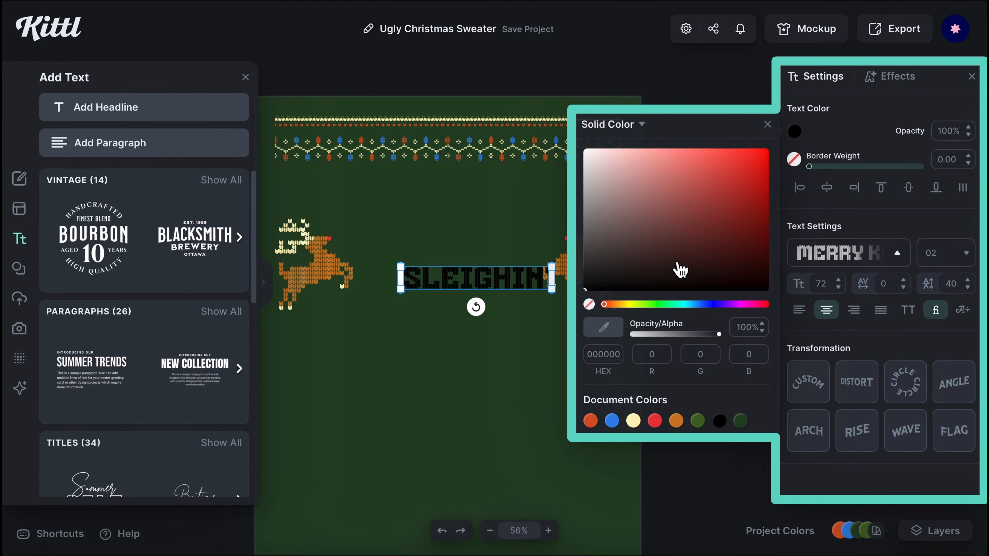
left_click_drag(595, 165, 598, 158)
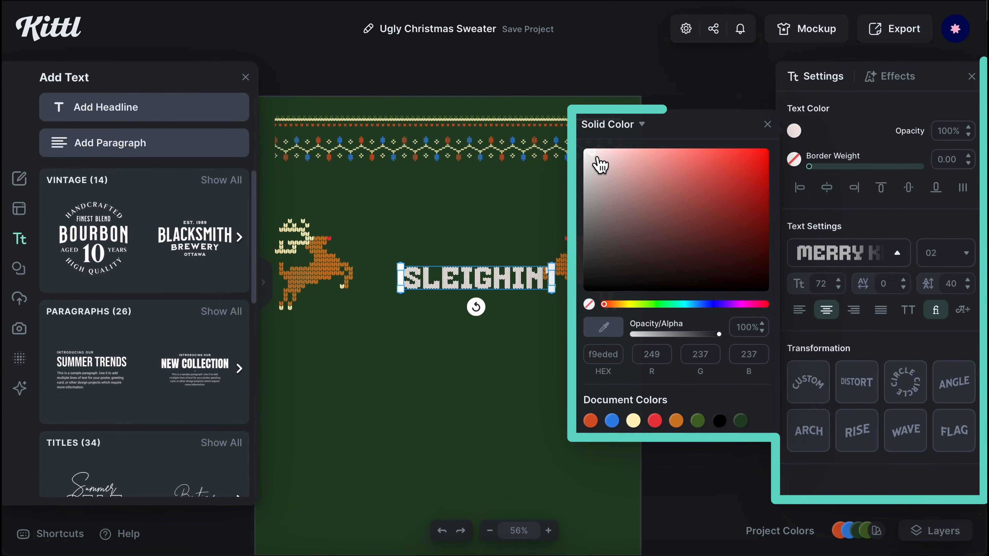
left_click_drag(557, 294, 628, 223)
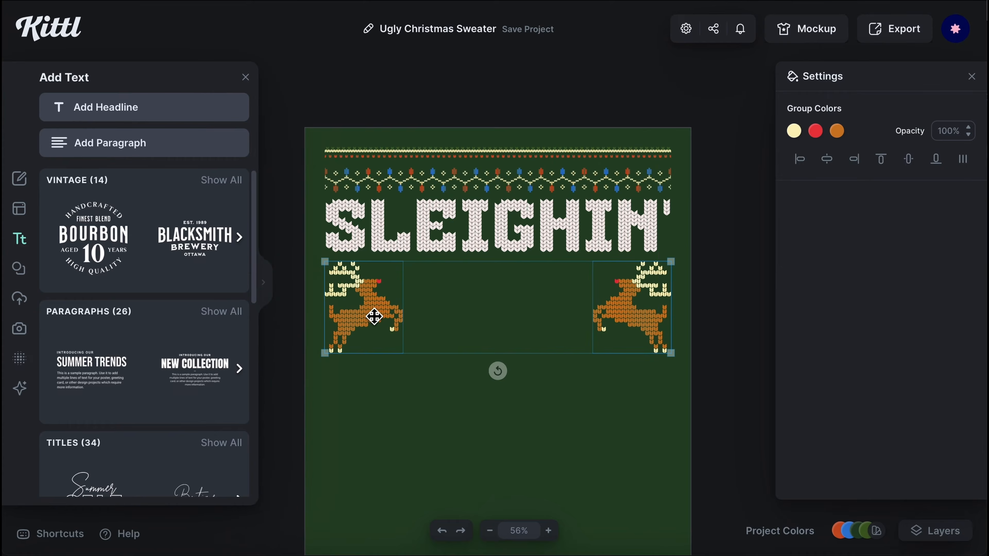
- Duplicate the headline below the two reindeer and change the copy's text to "CHRISTMAS"
left_click(490, 245)
left_click_drag(506, 245, 504, 405)
double_click(658, 374)
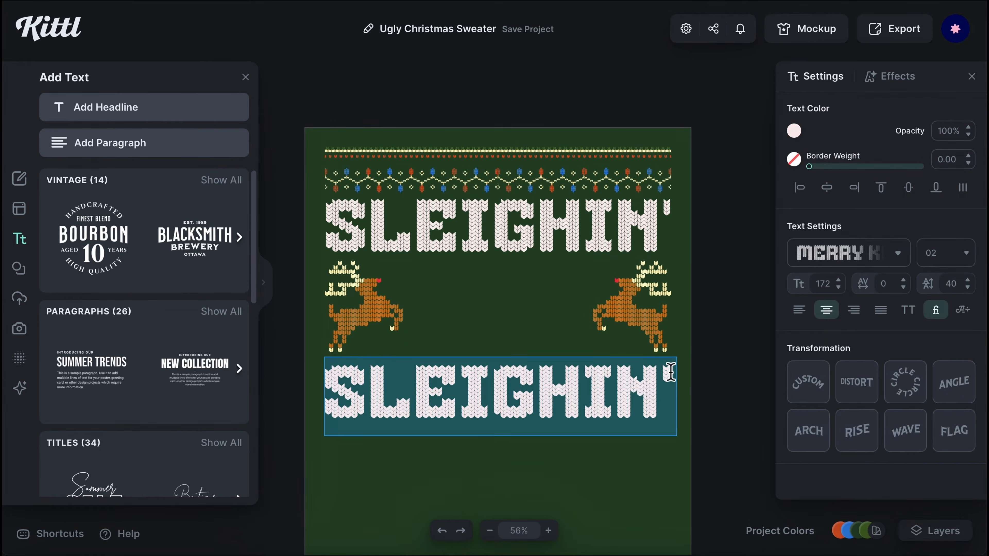
type("CHRISTMAS")
- Give the "CHRISTMAS" text an Arch transformation, set its font size to 150 and place it just below the reindeer
left_click(808, 382)
left_click(822, 396)
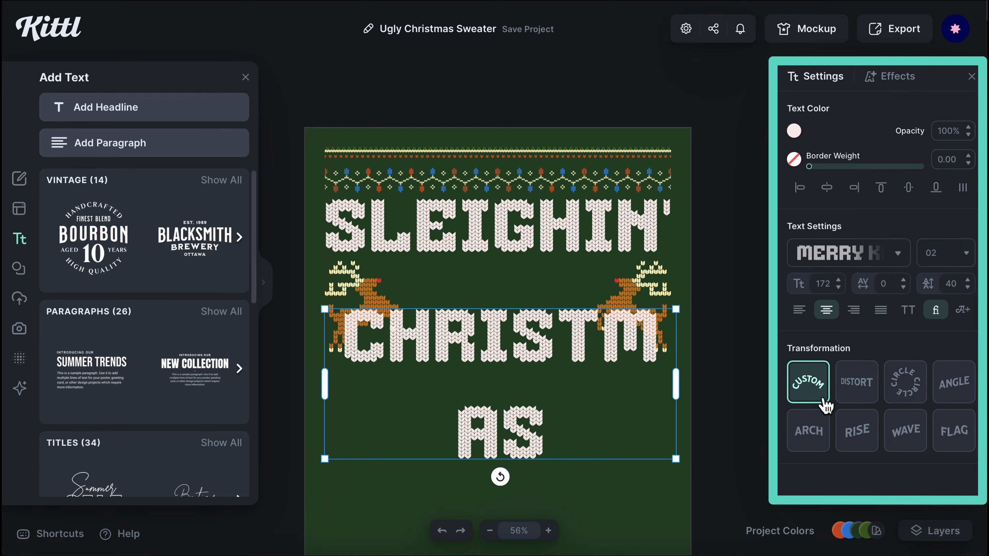
type("100")
key("Return")
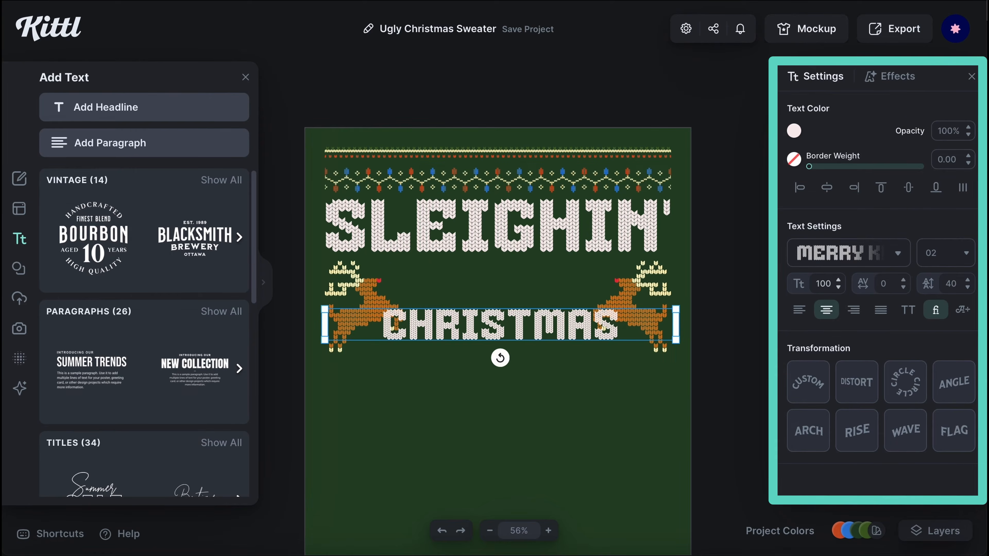
left_click(808, 431)
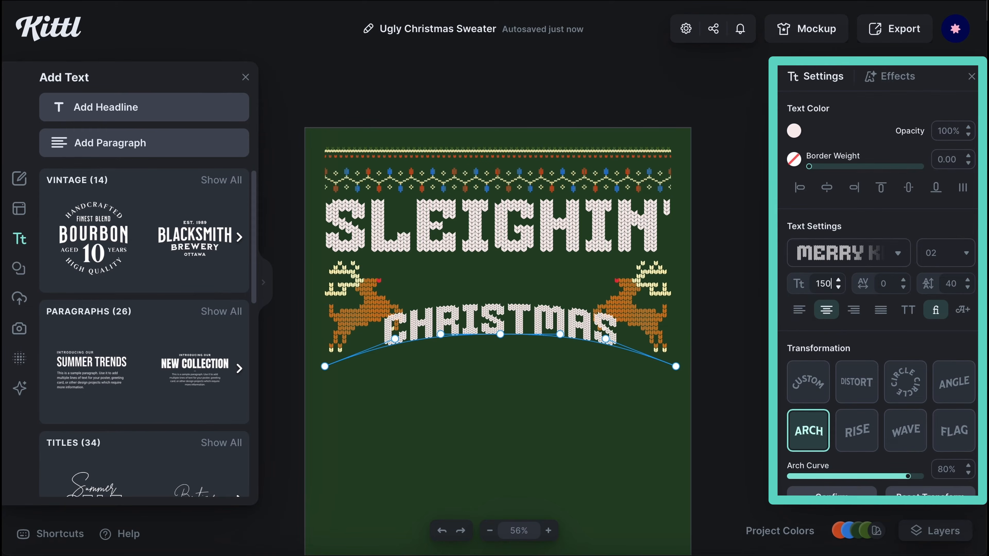
key("Return")
left_click_drag(532, 311, 530, 365)
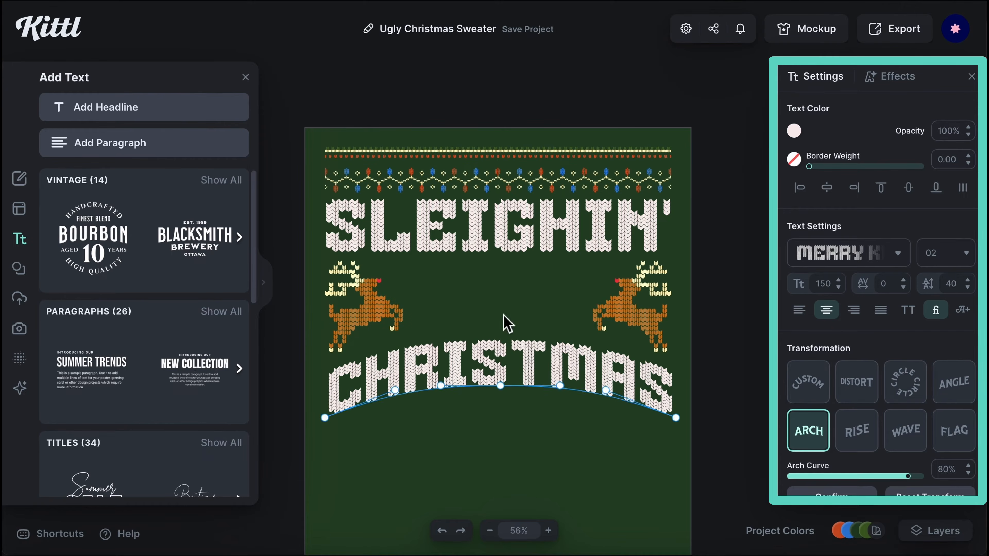
- Duplicate the "SLEIGHIN'" headline, change the copy's text to "THIS" and position it between the two reindeer
left_click(496, 222)
left_click_drag(496, 222, 496, 298)
double_click(495, 300)
key("ctrl+a")
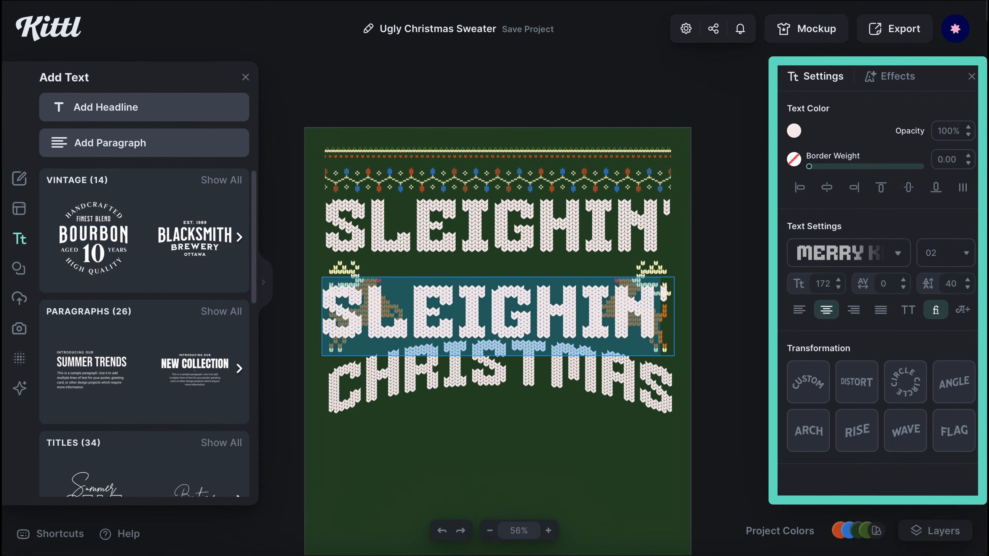
type("THIS")
key("Escape")
left_click_drag(540, 328, 539, 321)
- Nudge the arched "CHRISTMAS" text up slightly and centre it horizontally on the artboard
left_click(548, 419)
left_click_drag(573, 376, 572, 370)
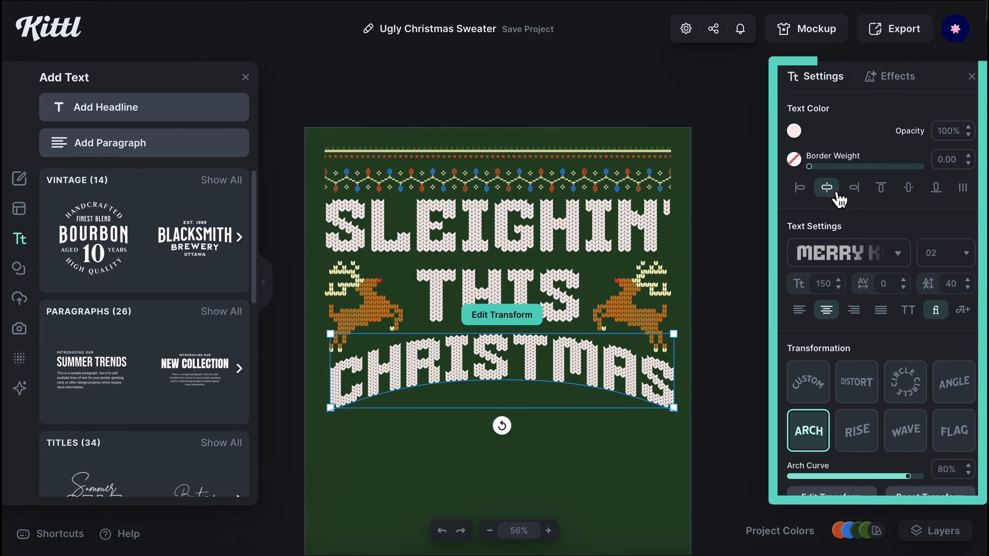
left_click(834, 194)
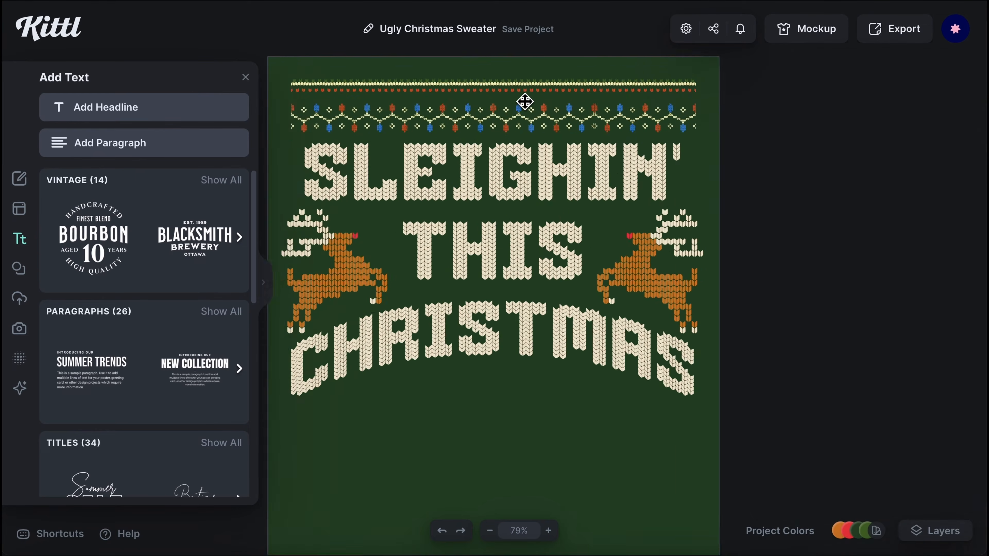
- Select all three text lines together with both reindeer and move them up closer to the lights border
left_click(525, 101)
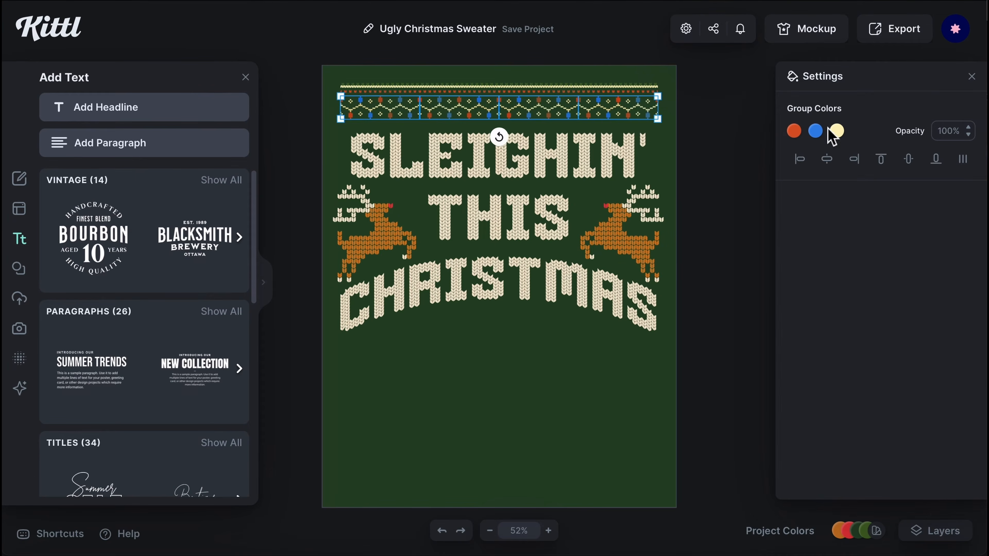
left_click(448, 215)
left_click_drag(296, 152, 763, 327)
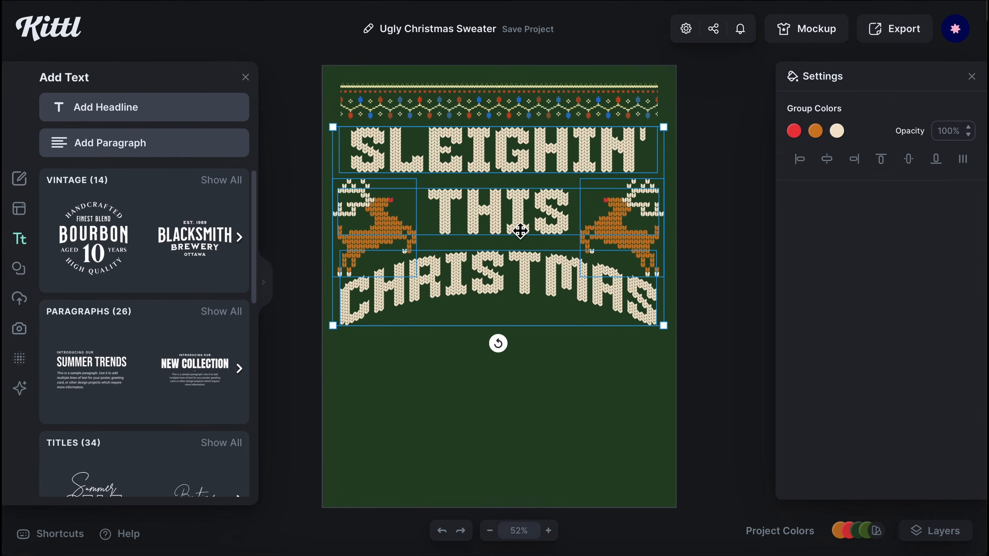
left_click_drag(565, 219, 563, 217)
left_click_drag(581, 166, 582, 168)
- Recolour the blue bulbs of the string-lights border with the red document colour e7373e and deselect the border
left_click(620, 125)
scroll(620, 131, "up", 1)
scroll(621, 131, "right", 1)
scroll(621, 133, "up", 2)
left_click(607, 145)
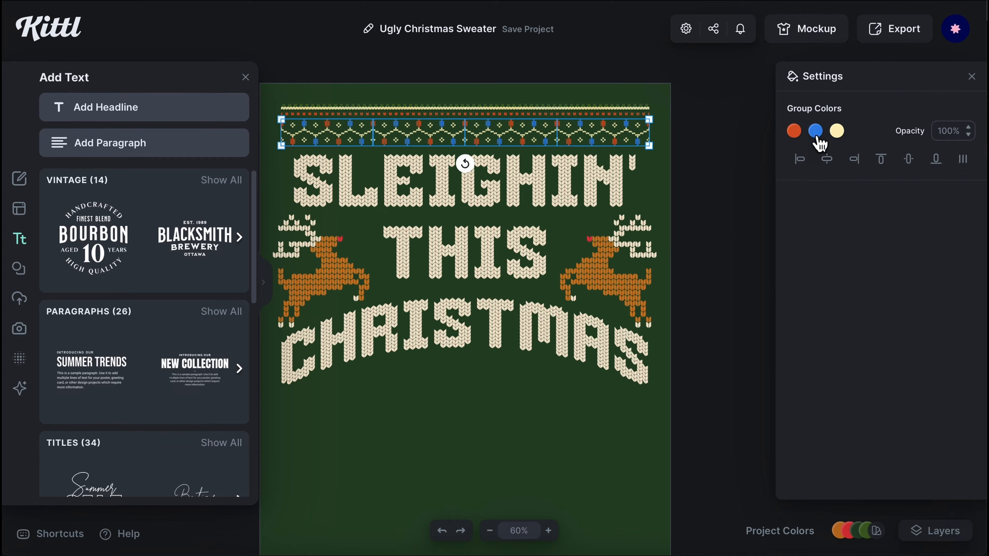
left_click(812, 132)
left_click(635, 422)
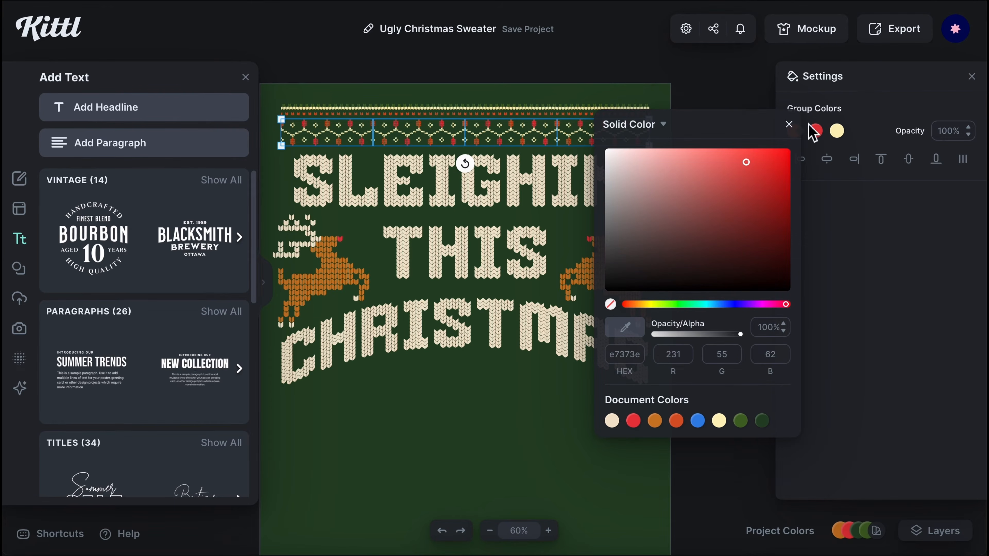
left_click(839, 114)
left_click(799, 132)
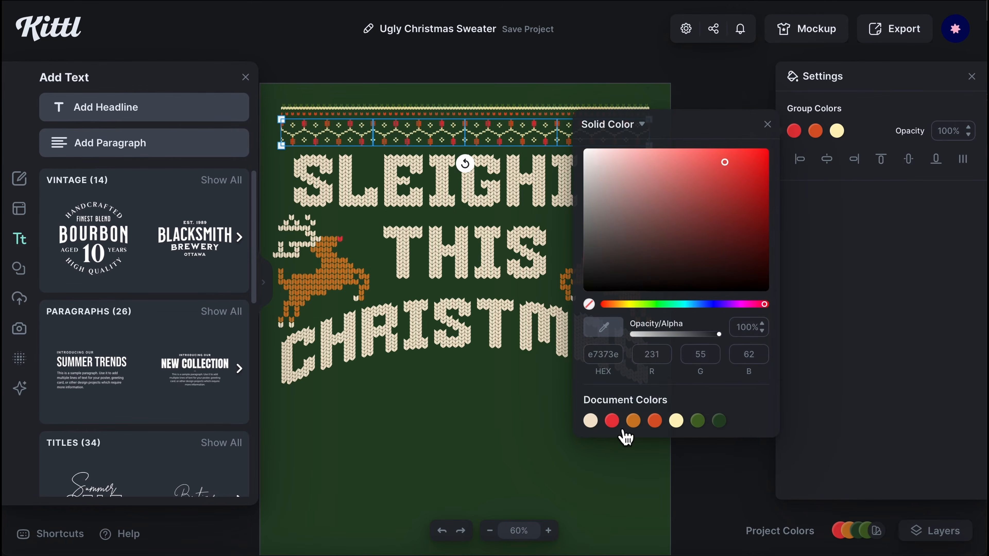
left_click(892, 233)
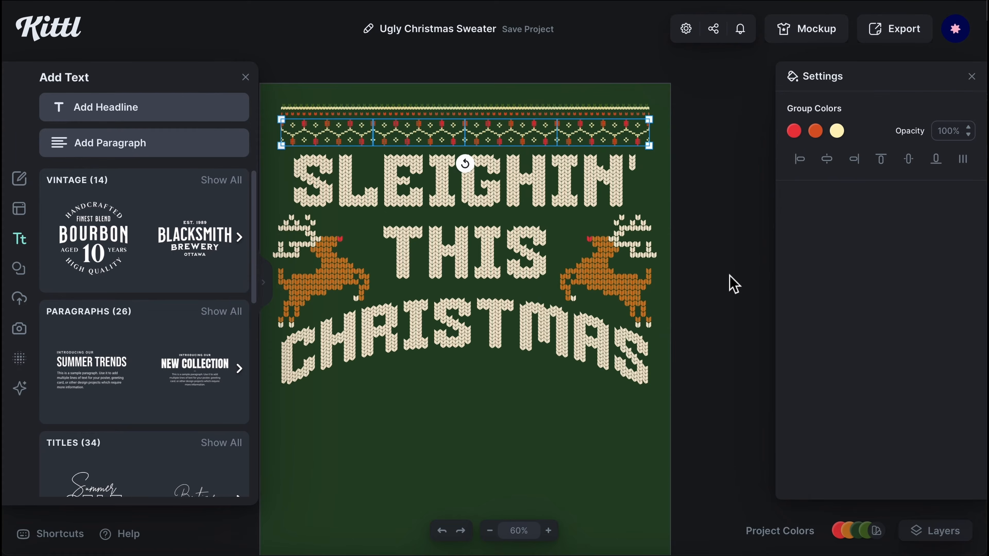
left_click(734, 284)
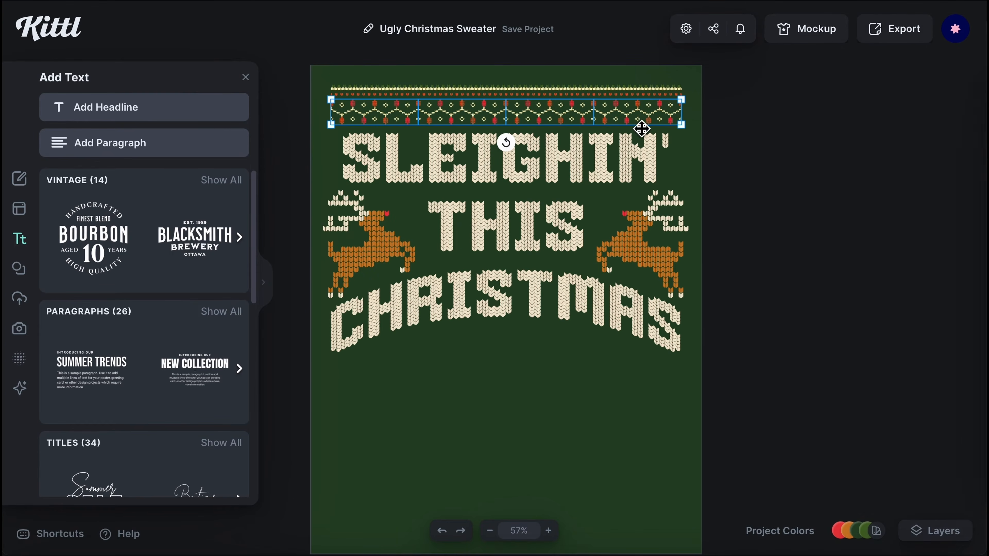
left_click(817, 132)
left_click(555, 391)
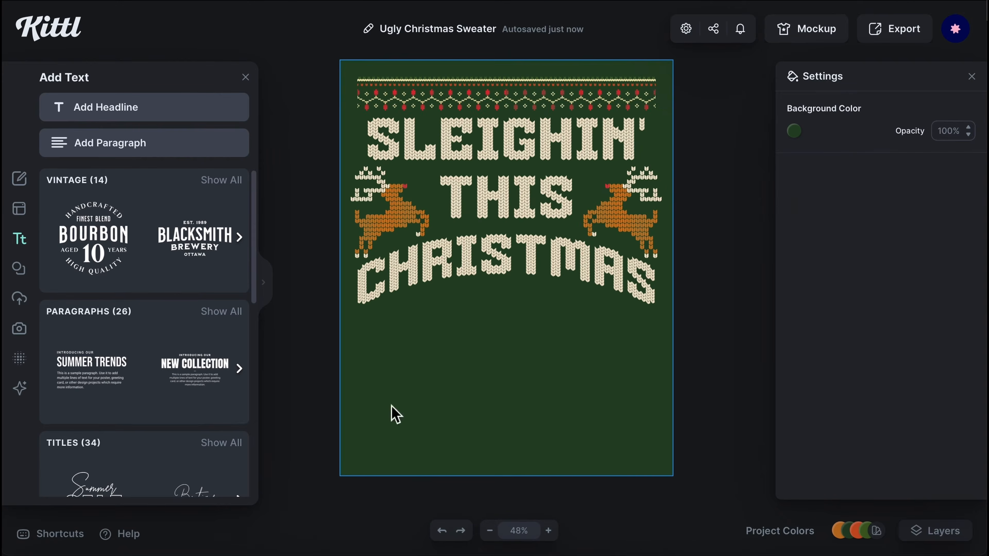
- Search the elements for "KNIT", add the knitted Santa head and place it horizontally centred below "CHRISTMAS"
left_click(19, 269)
left_click(194, 102)
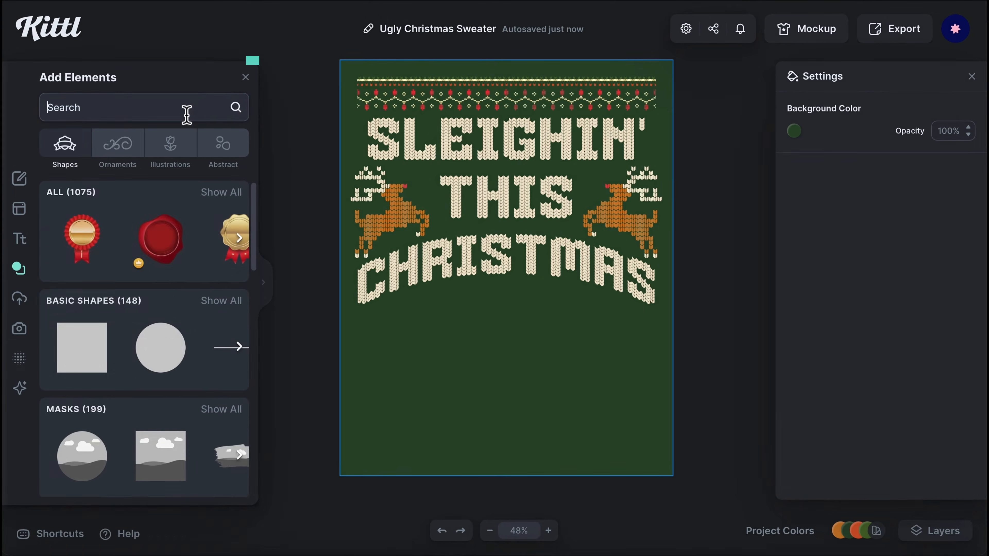
type("KNIT")
key("Return")
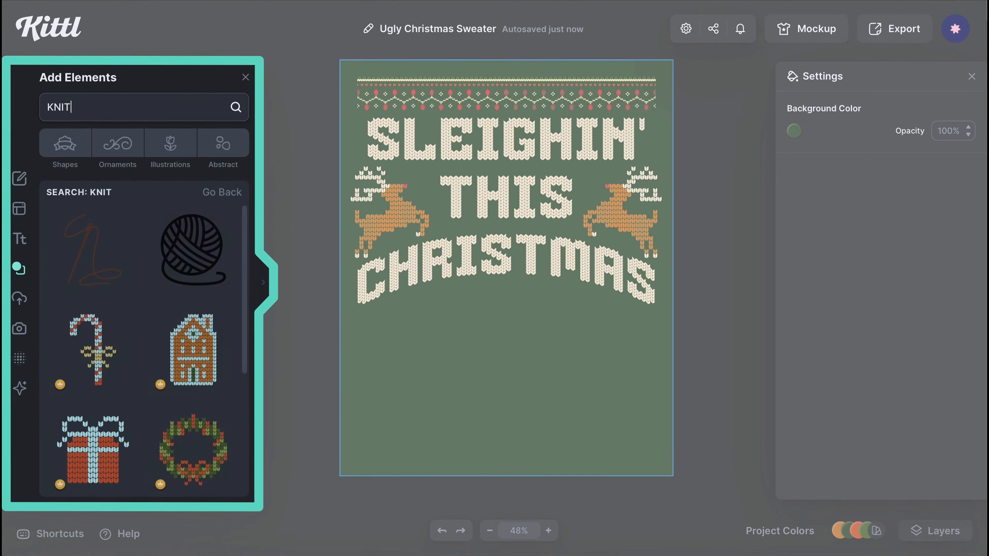
scroll(115, 397, "down", 15)
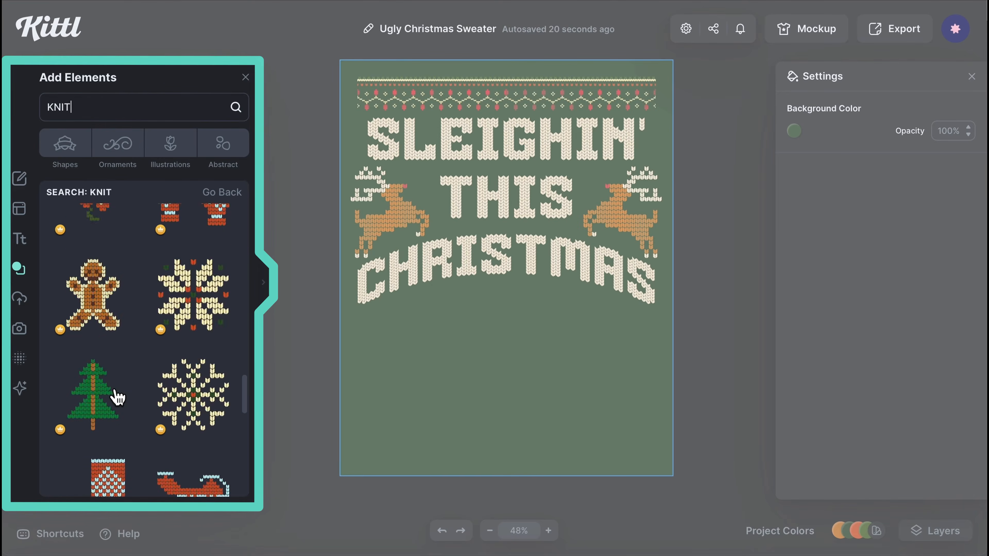
scroll(115, 397, "down", 5)
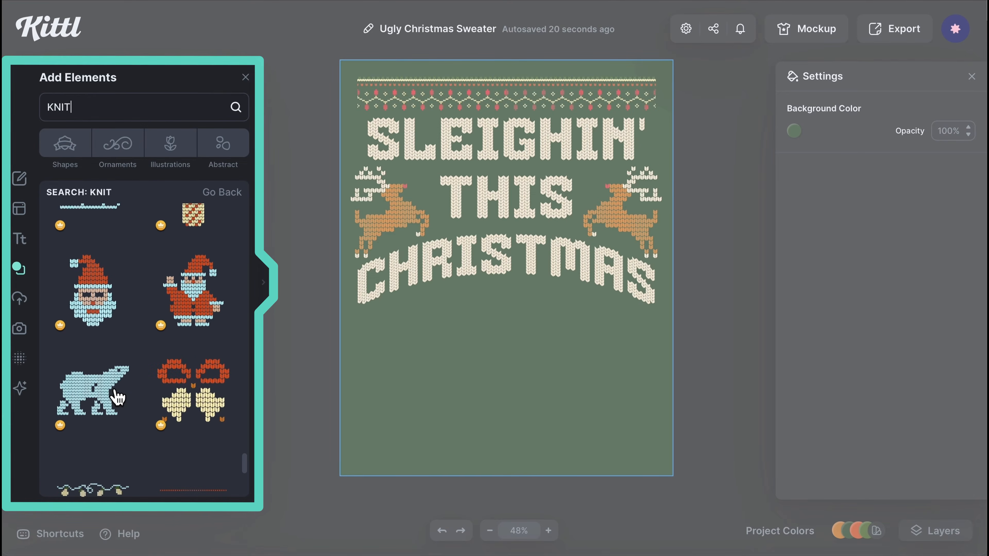
left_click(93, 291)
left_click_drag(548, 343, 545, 351)
left_click(840, 190)
left_click_drag(517, 306, 517, 373)
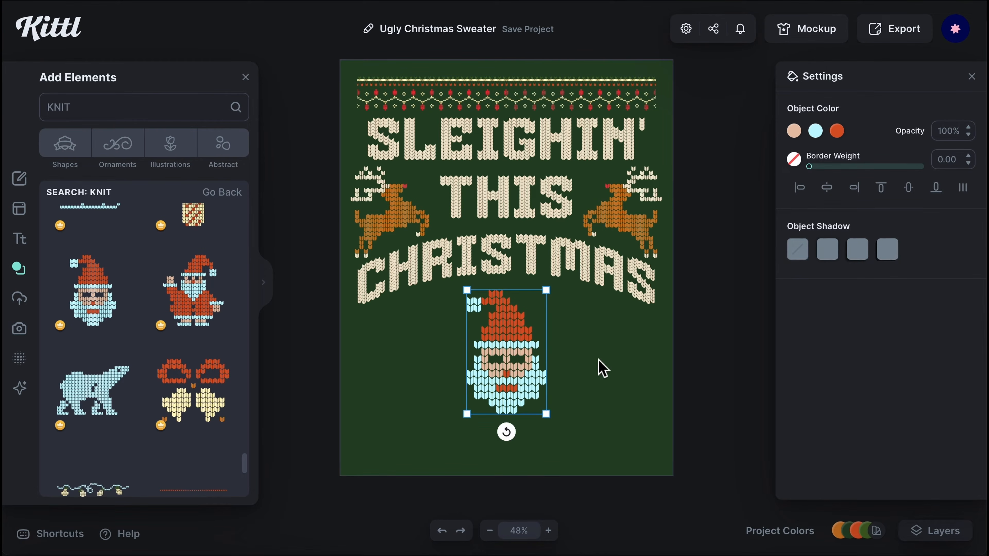
- Duplicate the thin striped border from above the lights to the bottom of the artboard and flip the copy vertically
left_click(601, 368)
left_click(532, 79)
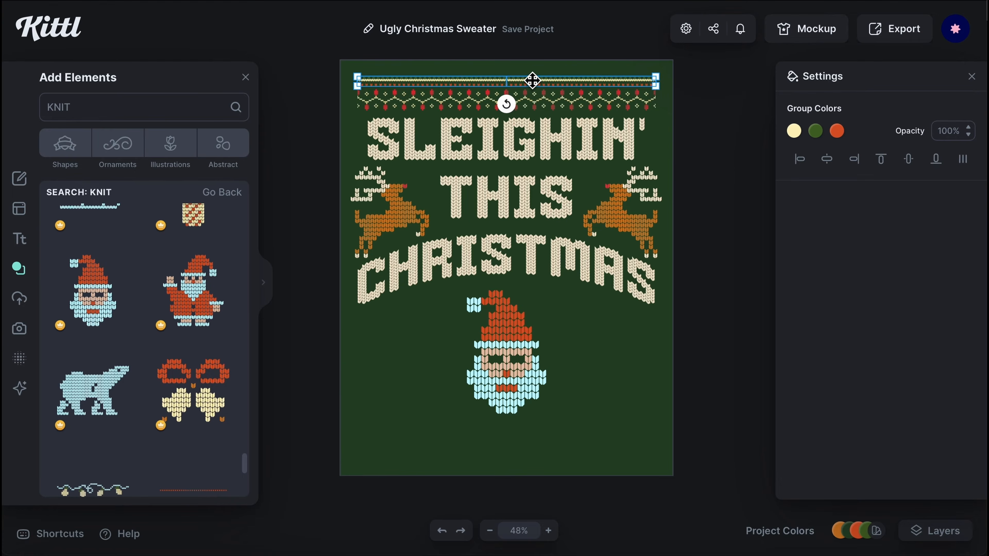
left_click_drag(532, 80, 541, 455)
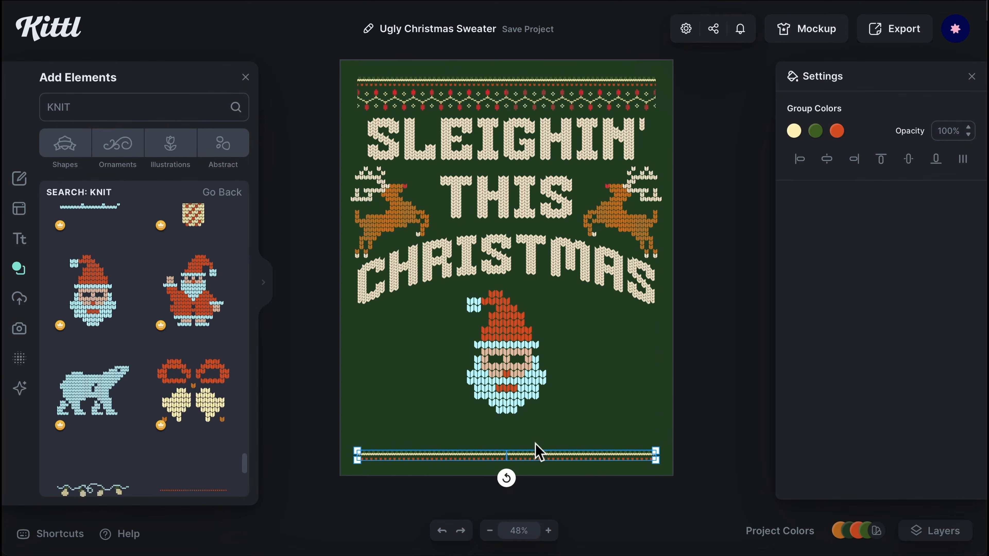
right_click(546, 464)
left_click(609, 455)
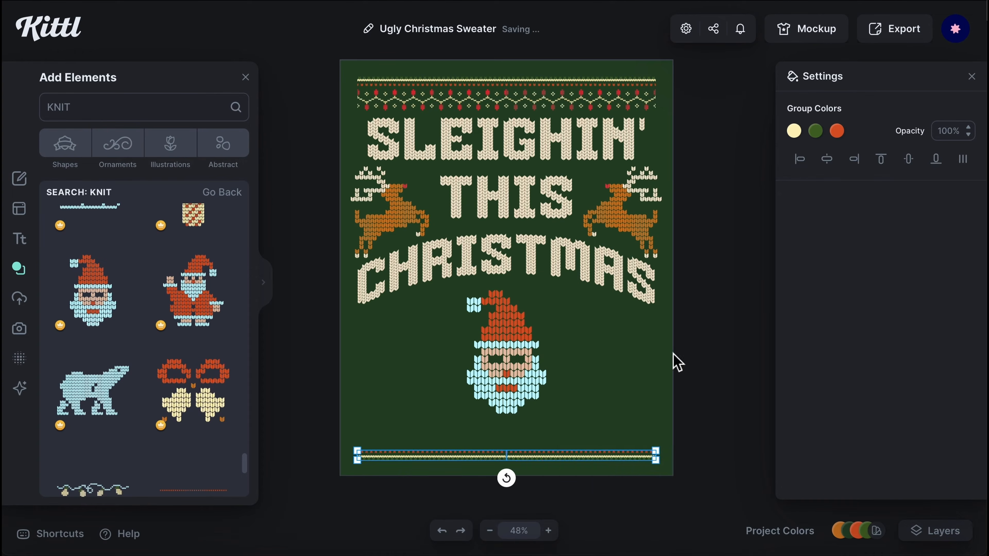
- Recolour the light blue parts of the Santa head with the cream document colour used for the lettering
left_click(592, 356)
left_click(539, 372)
left_click(816, 130)
left_click(677, 421)
left_click(612, 422)
left_click(589, 404)
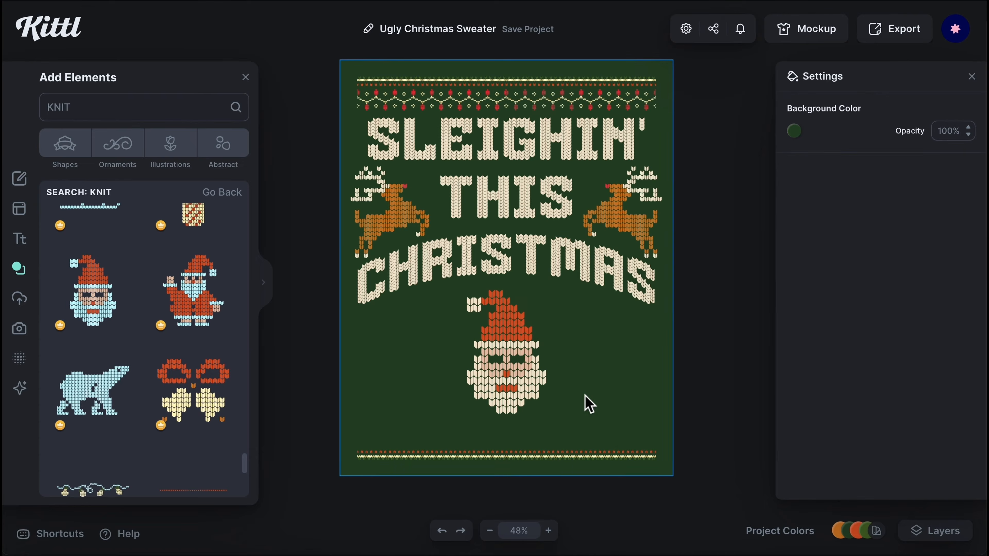
- Add the knitted holly to the right of the Santa head, duplicate it to his left and align the two
scroll(219, 299, "up", 15)
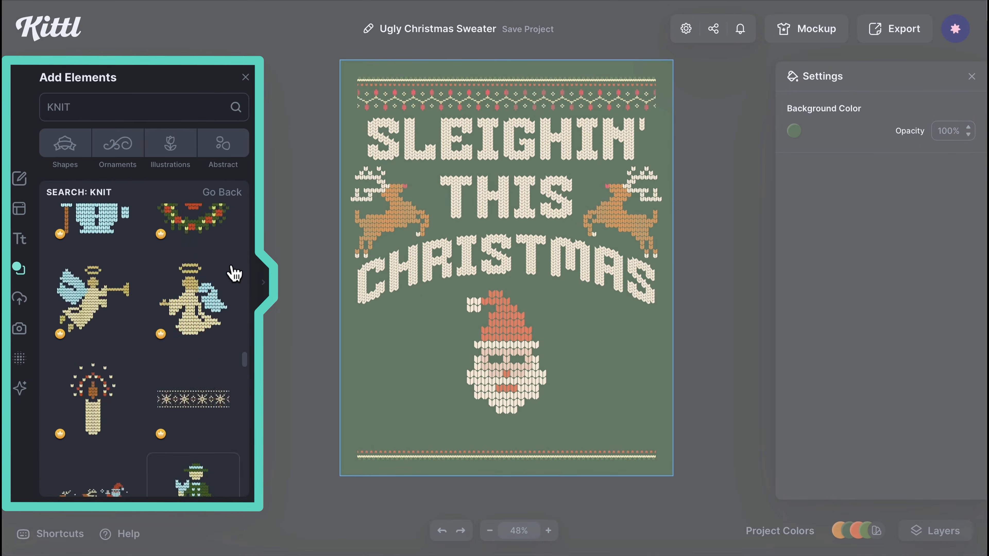
scroll(234, 274, "down", 8)
left_click(145, 336)
left_click_drag(539, 259, 636, 359)
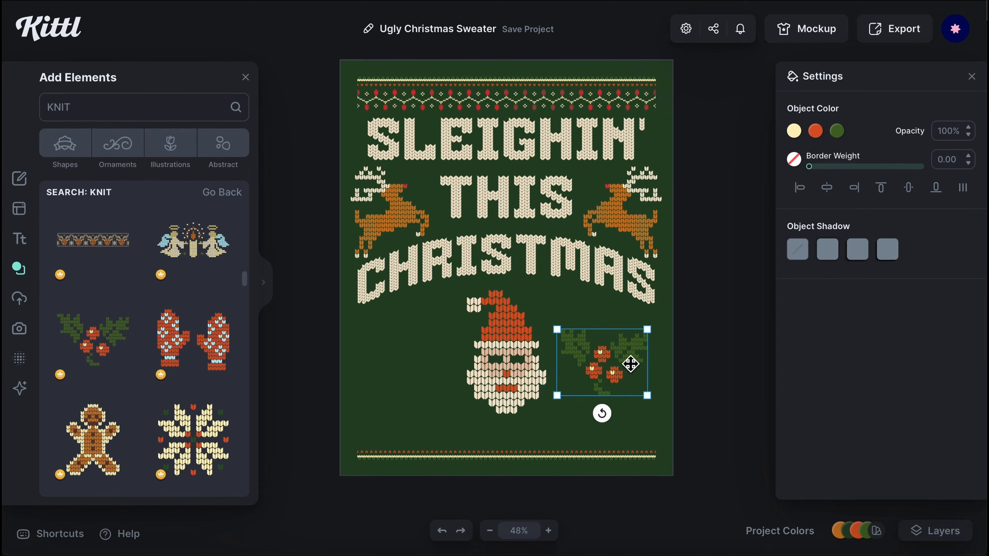
left_click_drag(398, 367, 443, 369)
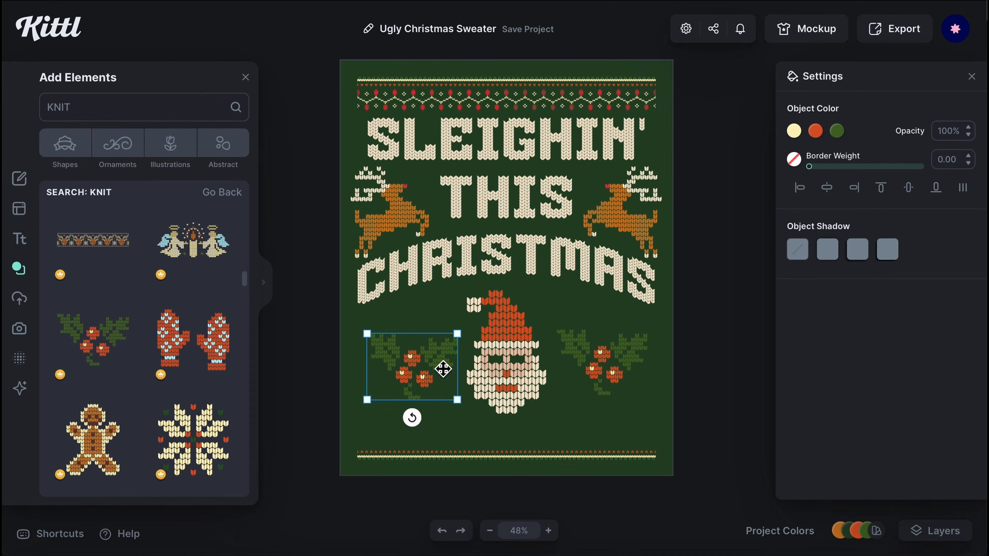
left_click(936, 170)
left_click(649, 393)
right_click(607, 374)
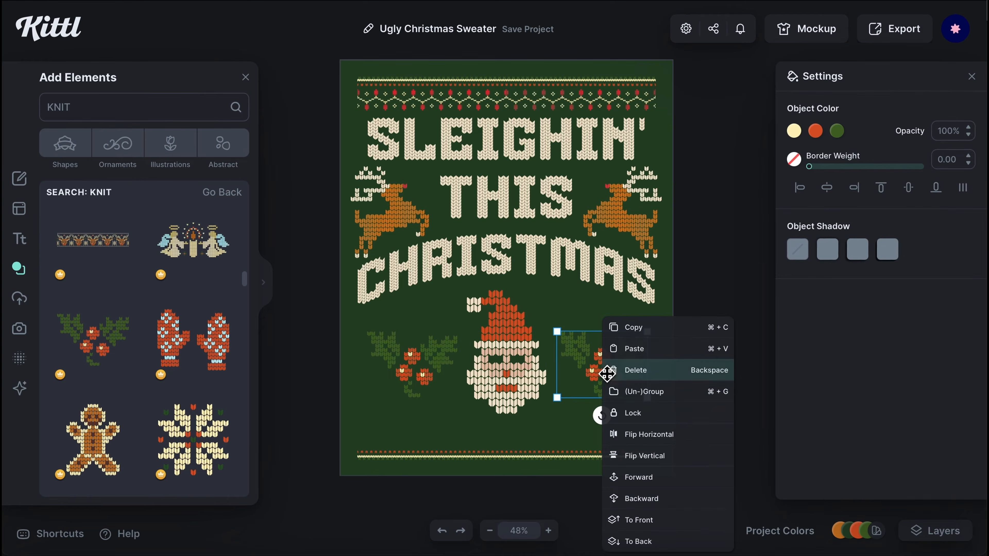
left_click(693, 463)
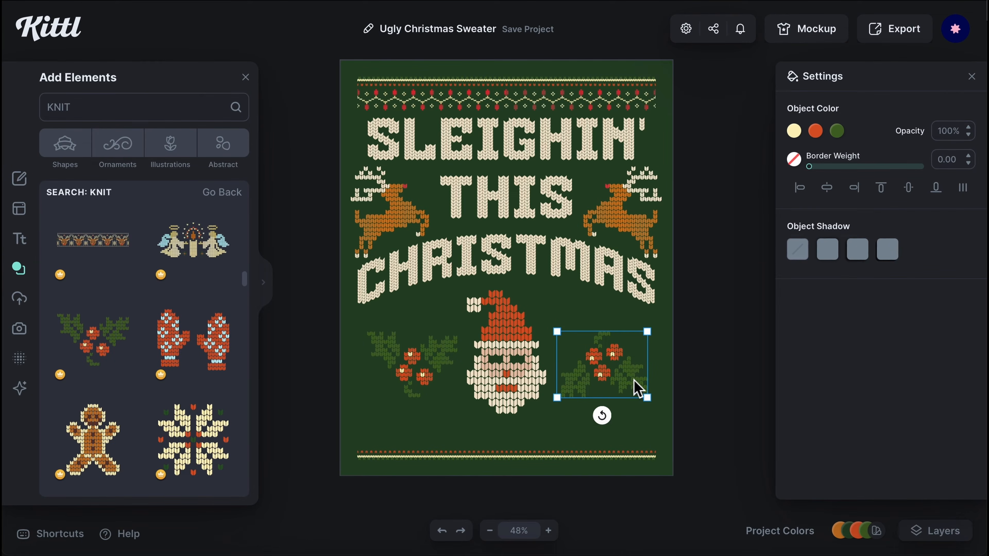
left_click(441, 531)
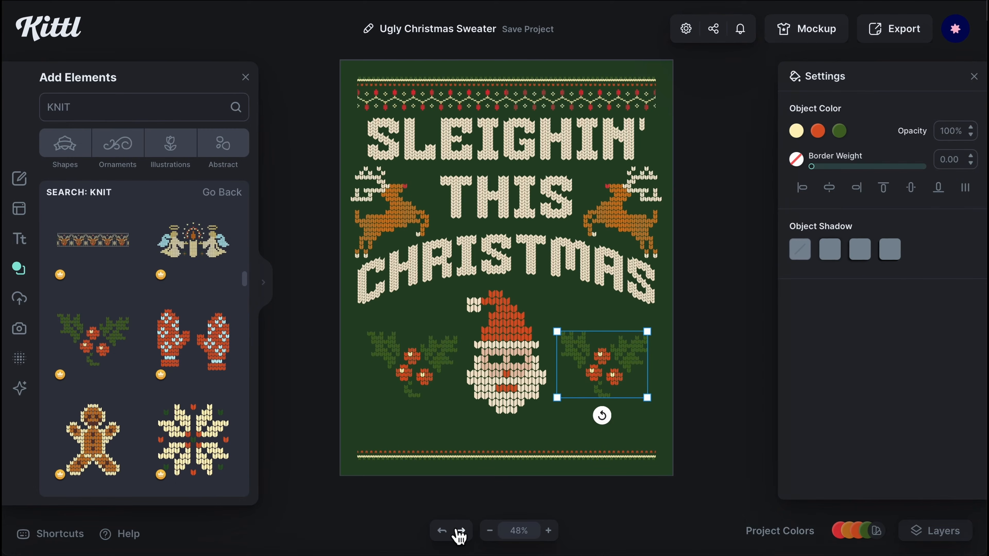
- Flip the holly to the right of the Santa head horizontally to mirror the one on the other side
right_click(614, 369)
left_click(665, 435)
left_click(695, 380)
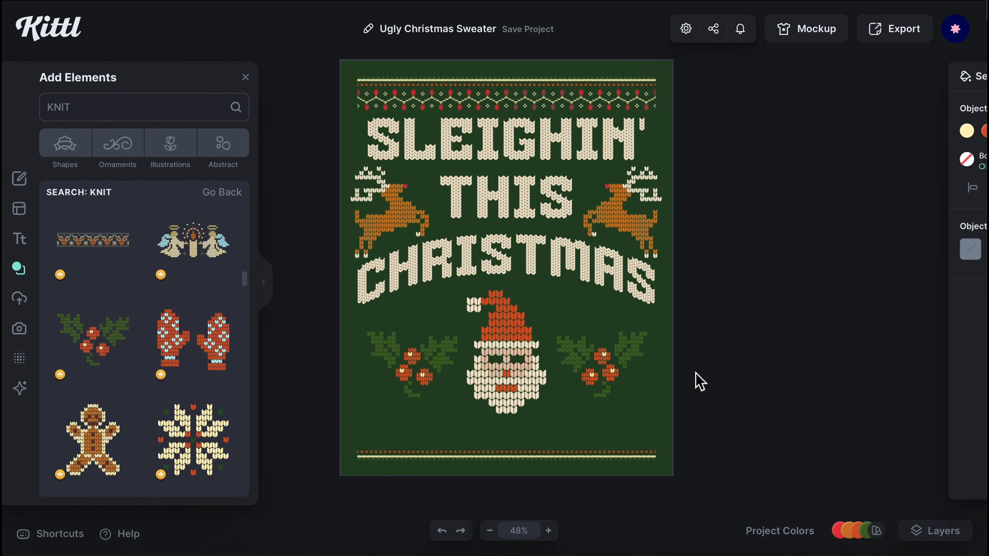
left_click(601, 384)
left_click(416, 375, "shift")
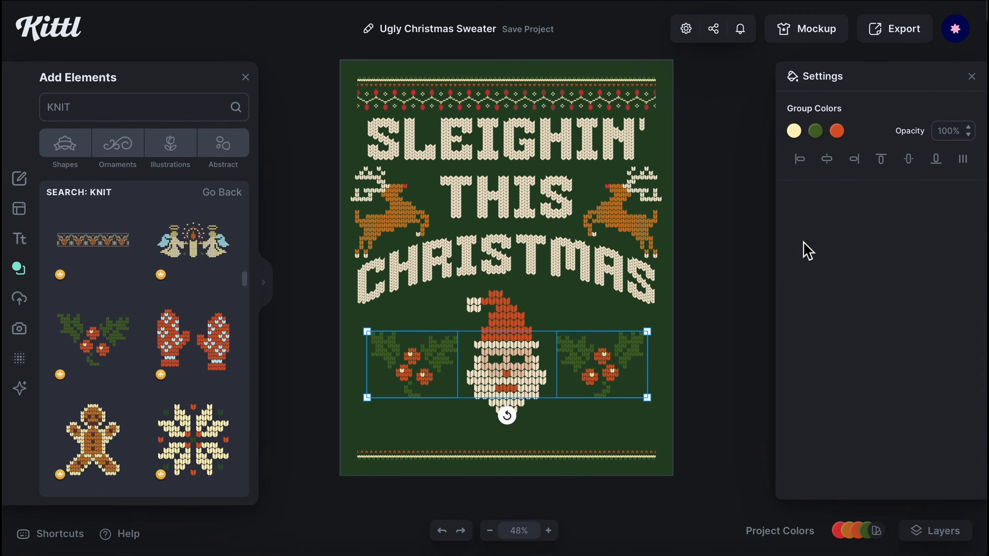
left_click(760, 263)
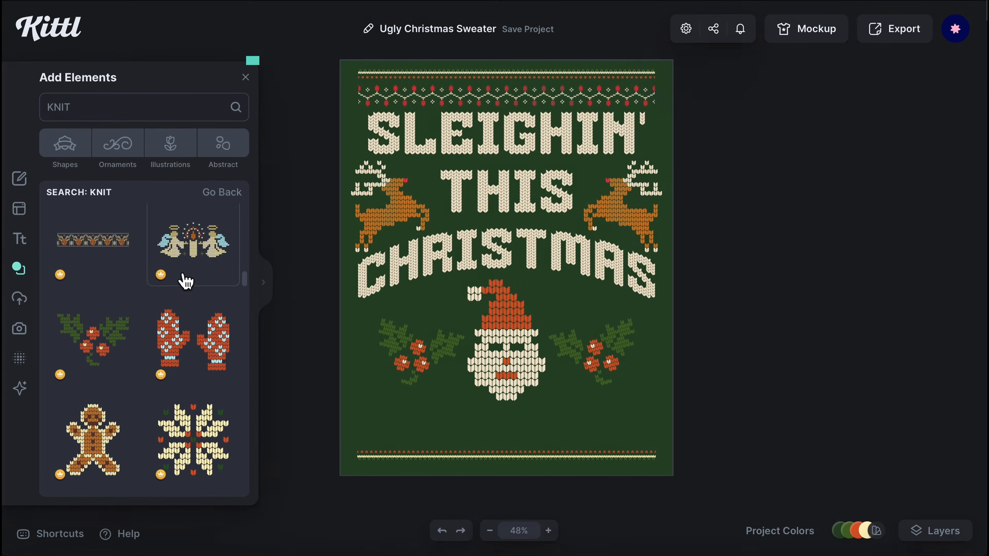
- Add a knitted snowflake, shrink it and place three small copies around the holly to the left of the Santa head
scroll(191, 351, "down", 5)
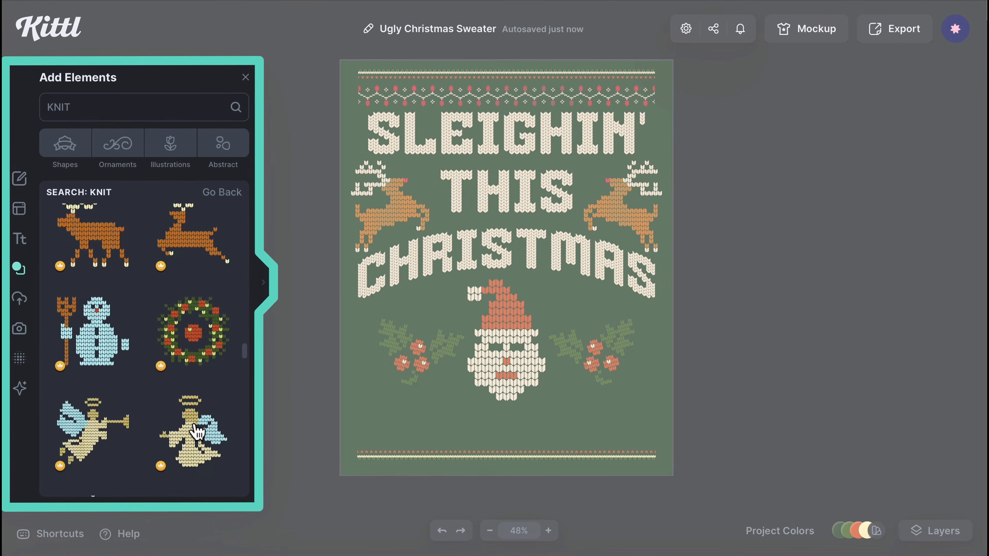
scroll(187, 389, "down", 5)
left_click(201, 297)
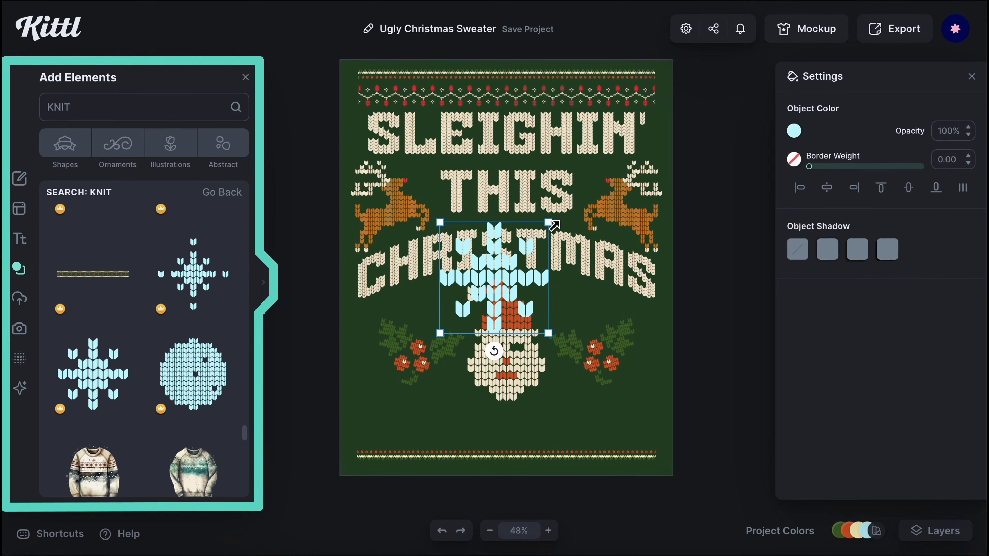
left_click_drag(556, 223, 441, 322)
left_click(466, 429)
left_click_drag(440, 314, 458, 393)
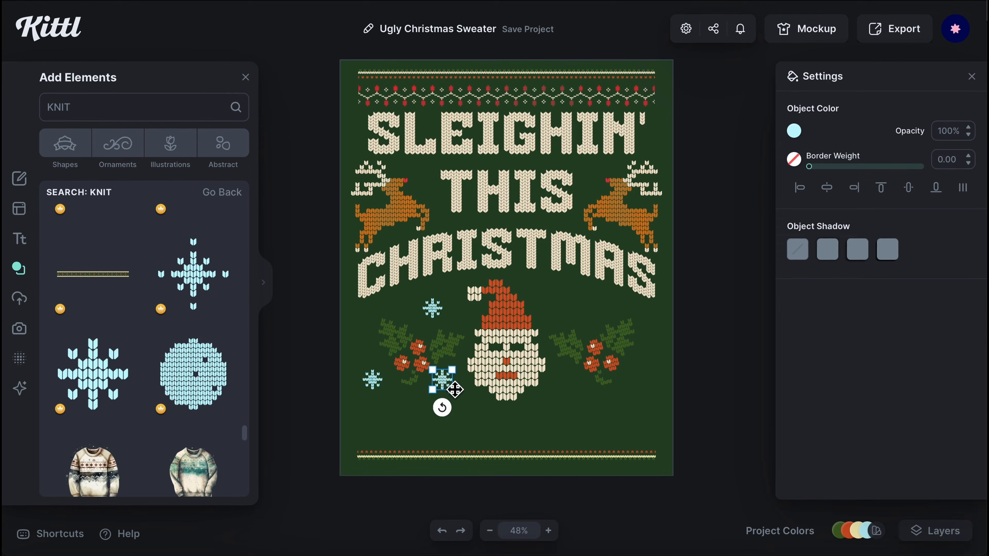
- Duplicate the three snowflakes to the holly on the right of the Santa head and flip the copies horizontally
left_click(437, 322, "shift")
left_click(381, 382, "shift")
left_click_drag(381, 380, 572, 371)
right_click(573, 371)
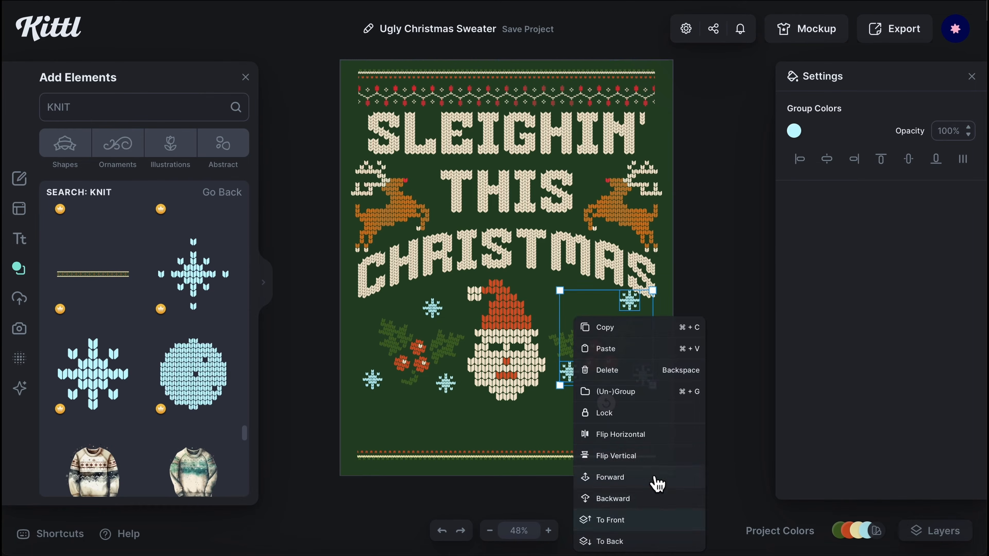
left_click(647, 435)
left_click(590, 322)
- Fine-tune the position of the right-hand snowflakes and recolour all six snowflakes with the cream used for the lettering
left_click(582, 301)
left_click(651, 388, "shift")
left_click(571, 378, "shift")
left_click_drag(586, 311, 584, 317)
left_click(432, 307, "shift")
left_click(445, 384, "shift")
left_click(373, 379, "shift")
left_click(794, 131)
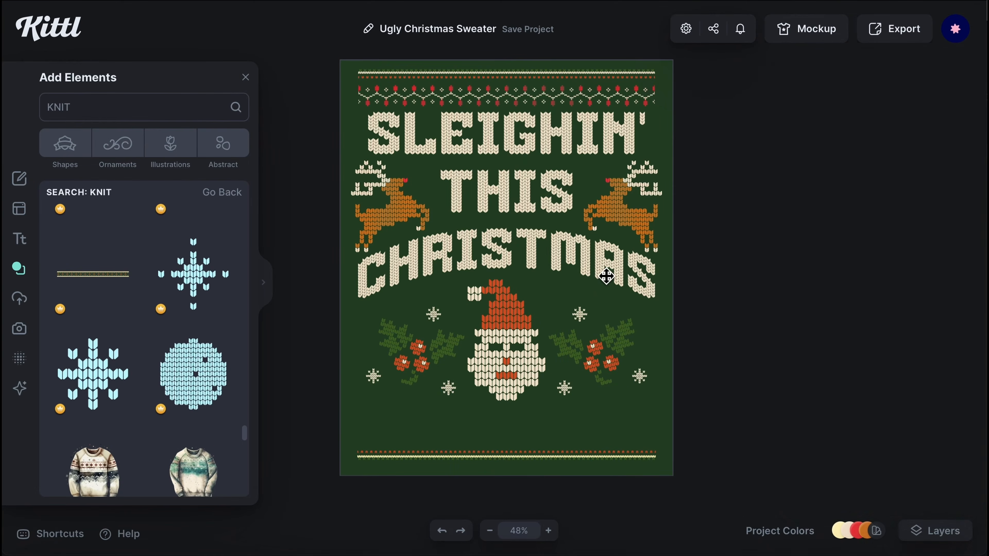
- Place an enlarged cream snowflake copy above the bottom border, add a small knitted Christmas tree beside it and recolour the tree a brighter green
left_click_drag(449, 388, 444, 440)
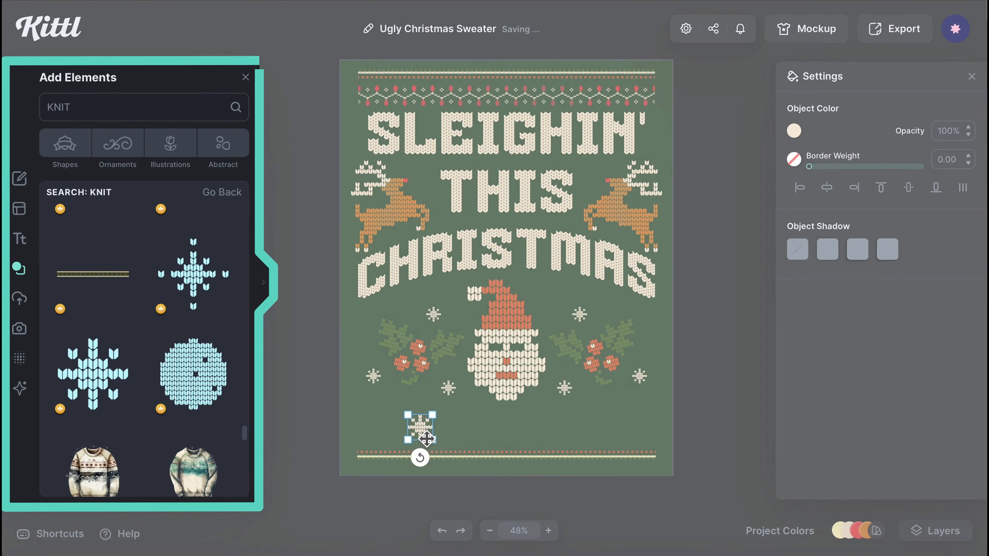
scroll(198, 384, "down", 10)
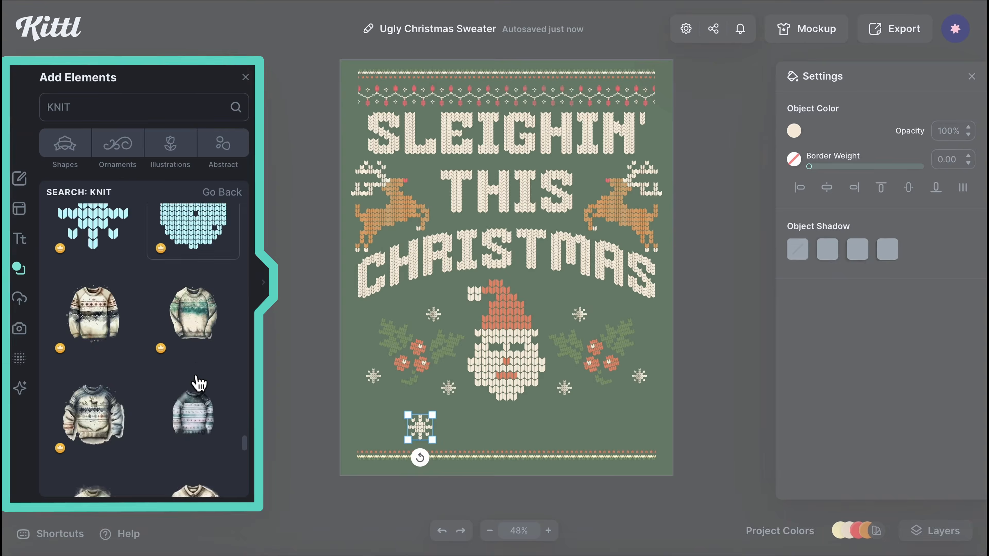
scroll(199, 384, "down", 5)
left_click_drag(93, 323, 383, 422)
left_click(794, 131)
left_click_drag(732, 230, 636, 244)
left_click(720, 422)
- Duplicate the snowflake and tree across the artboard to build an alternating row of five snowflakes and four trees
left_click_drag(400, 425, 581, 436)
left_click(419, 426, "shift")
key("ctrl+d")
key("ctrl+d")
left_click(602, 475)
- Align the row of snowflakes and trees and space it evenly across the width of the bottom border
left_click(647, 444)
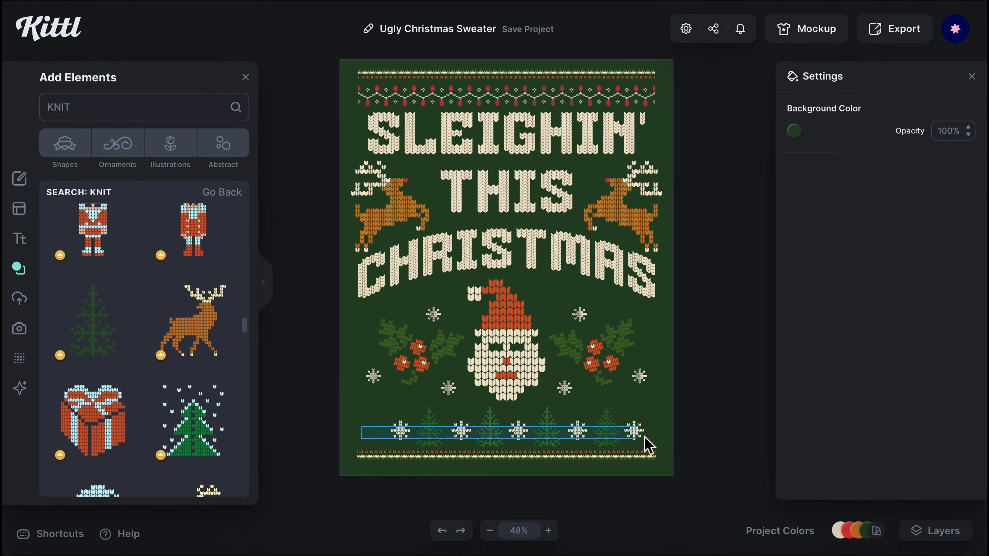
left_click(641, 445)
key("Delete")
left_click(700, 380)
scroll(669, 354, "up", 1)
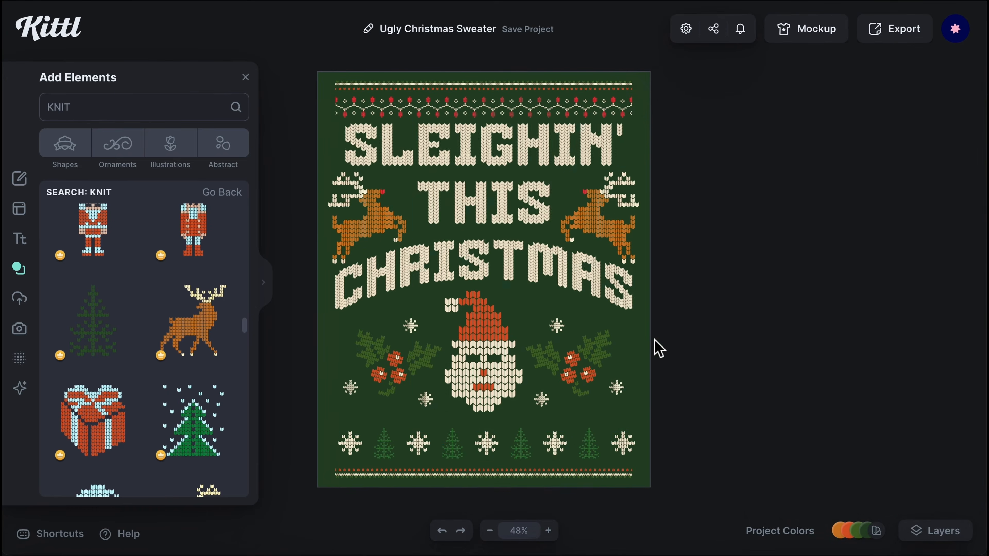
key("super+a")
left_click(730, 220)
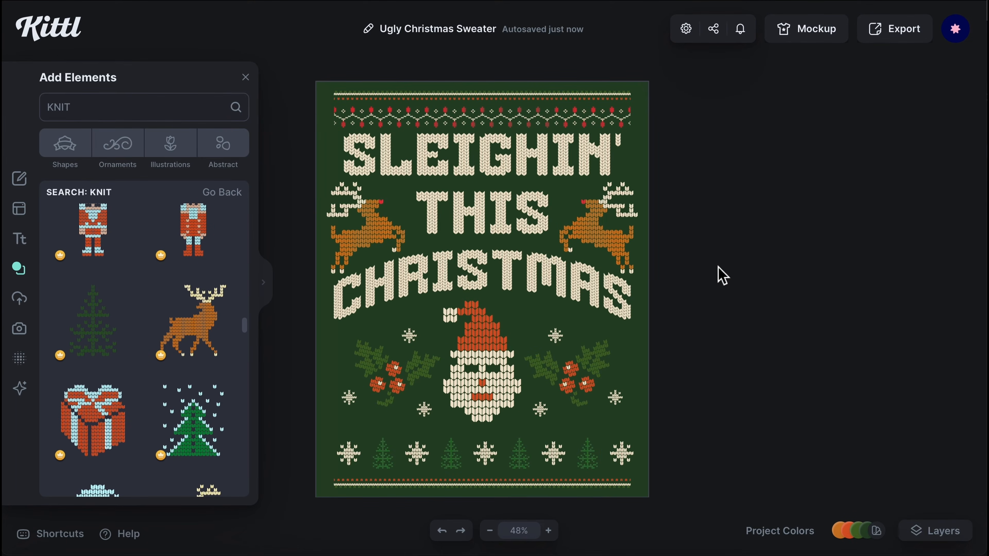
key("Escape")
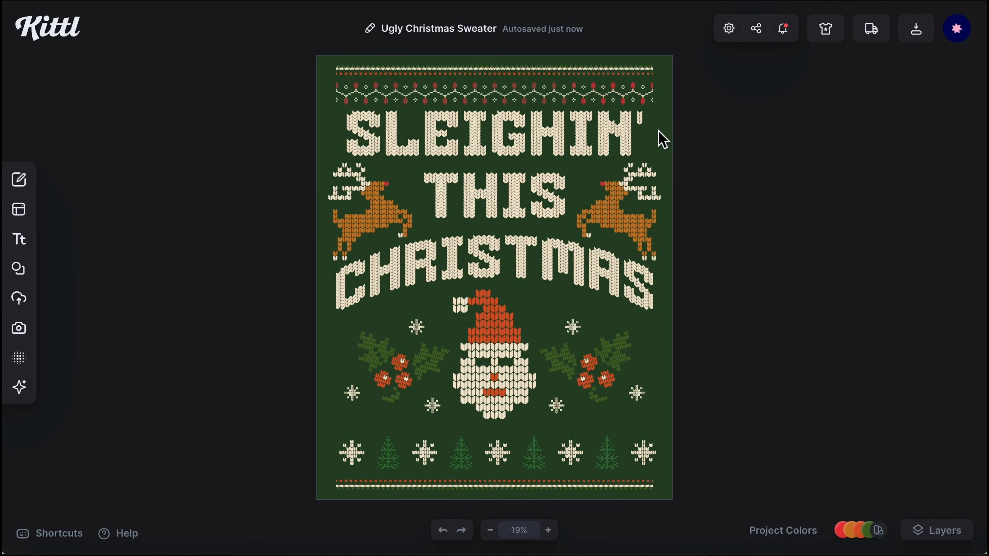
- Remove the artboard's green background colour so the design sits on a transparent background
left_click(659, 133)
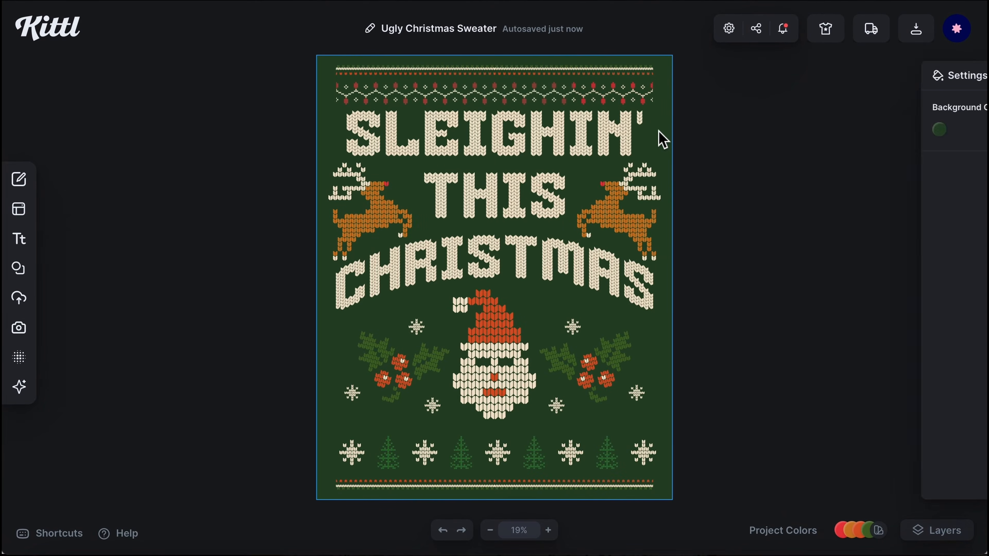
left_click(802, 136)
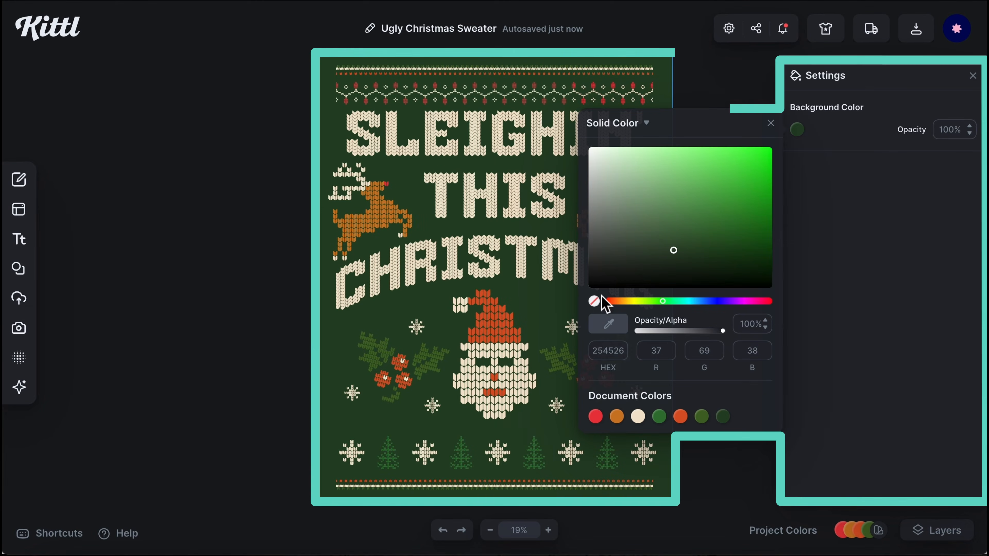
left_click(595, 302)
left_click(722, 97)
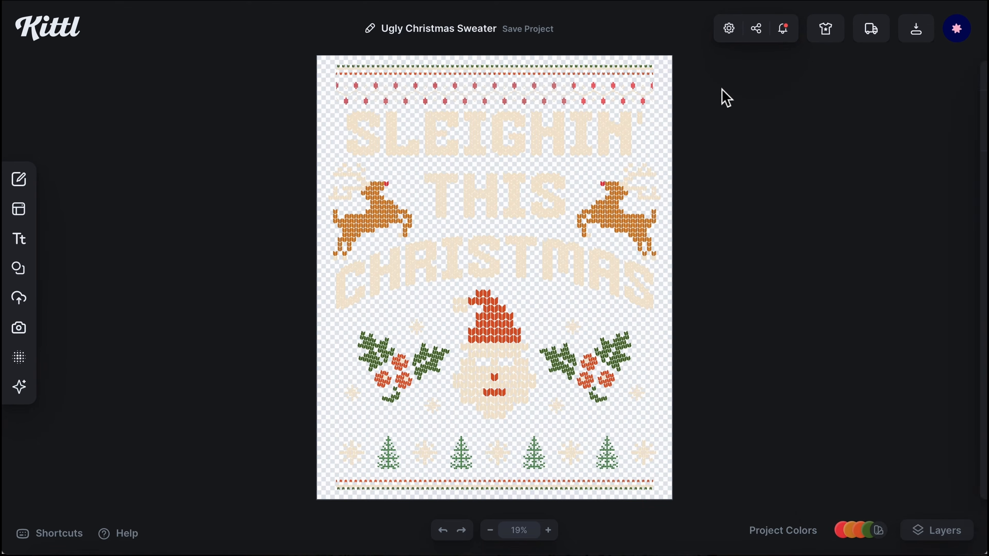
- Place the design on the 18000 Unisex Heavy Blend Crewneck Sweatshirt from Hoodies & Sweaters and adjust its position within the print area
left_click(872, 31)
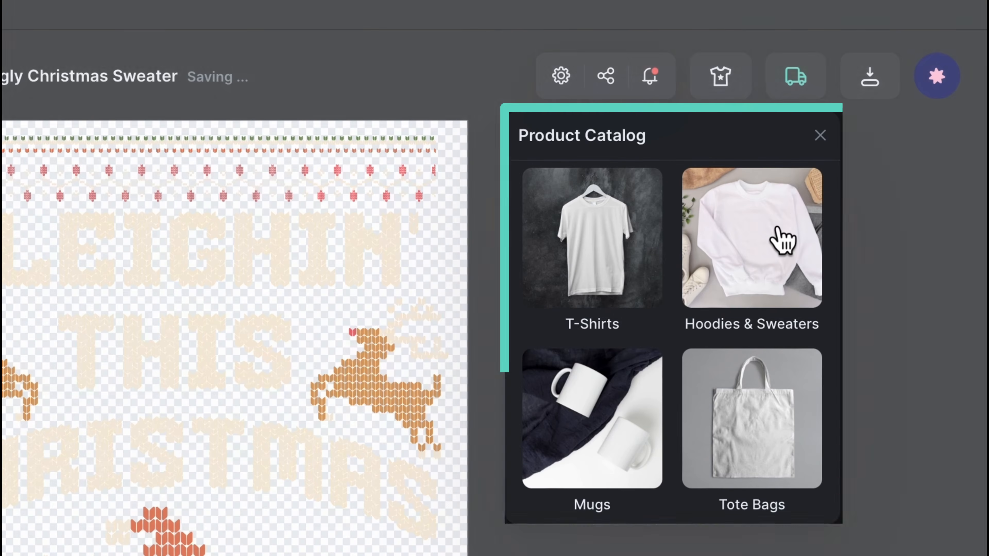
left_click(783, 240)
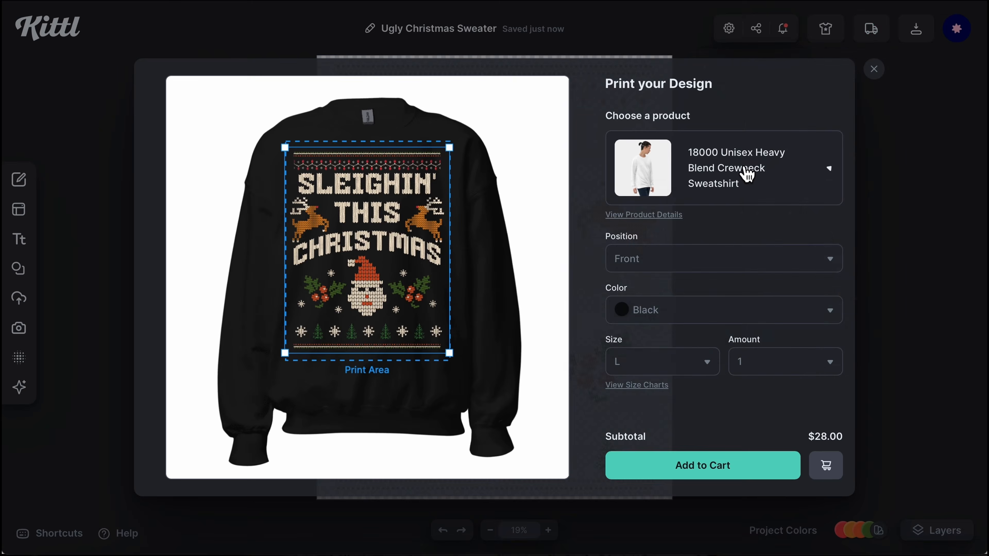
left_click(748, 174)
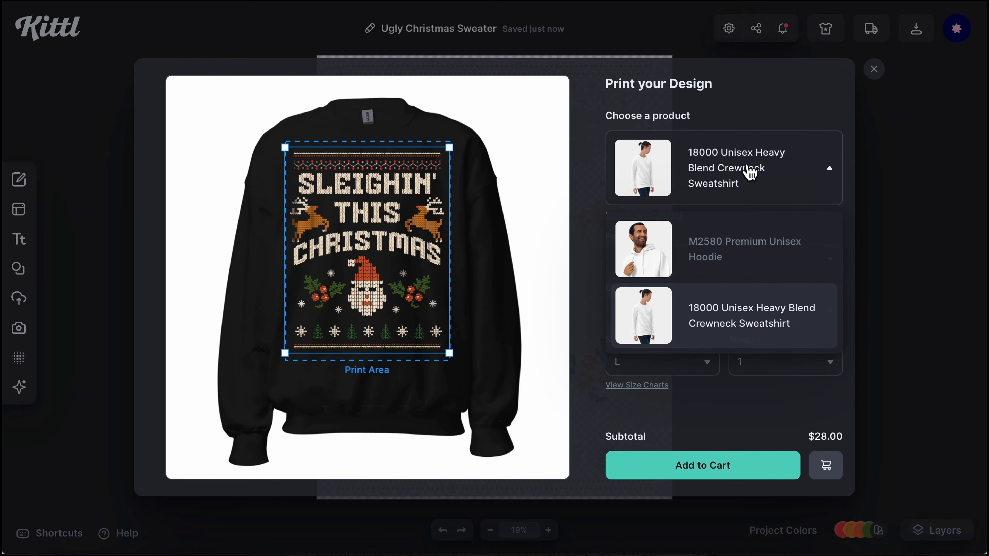
left_click(837, 162)
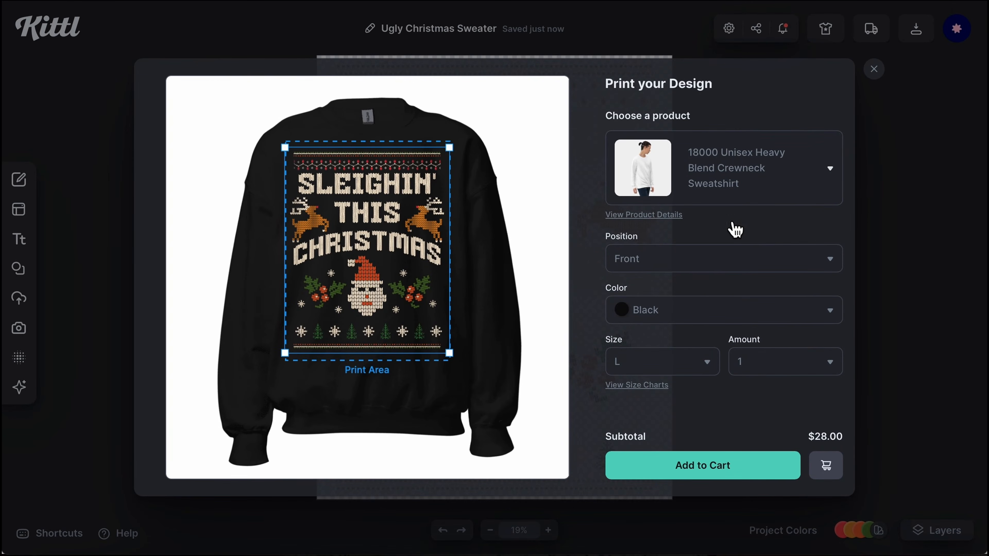
left_click_drag(393, 212, 395, 213)
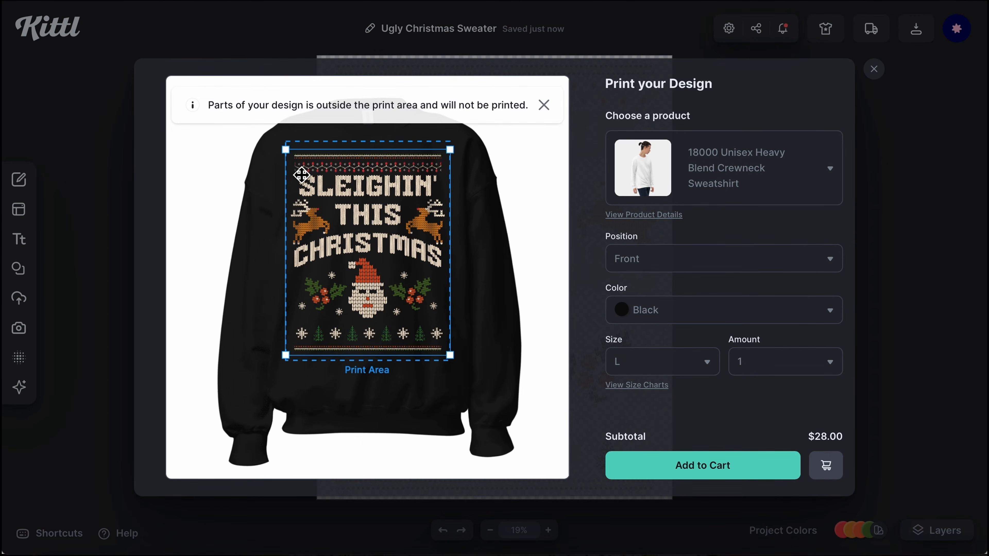
- Preview the sweatshirt in Royal and Military Green and set its colour back to Black
left_click(675, 317)
left_click(696, 187)
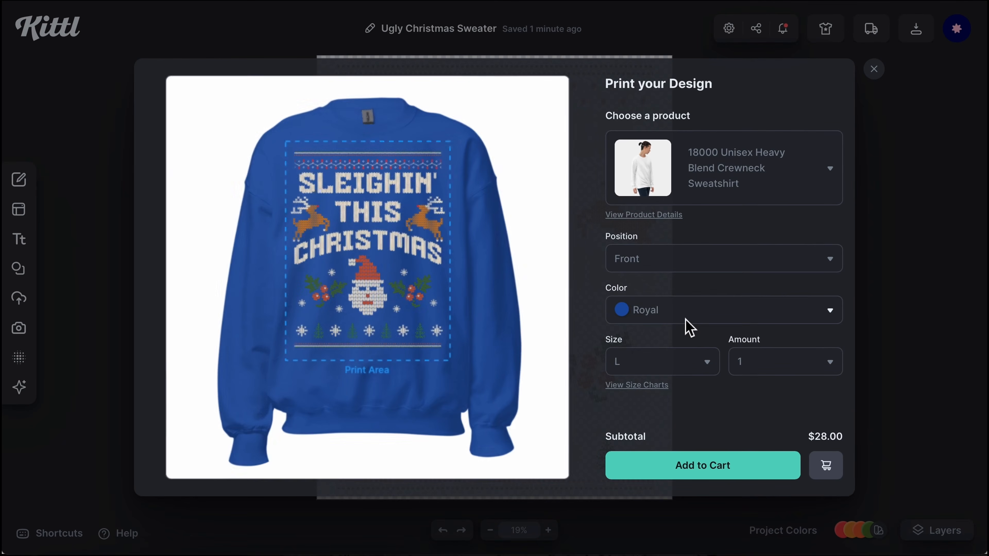
left_click(675, 324)
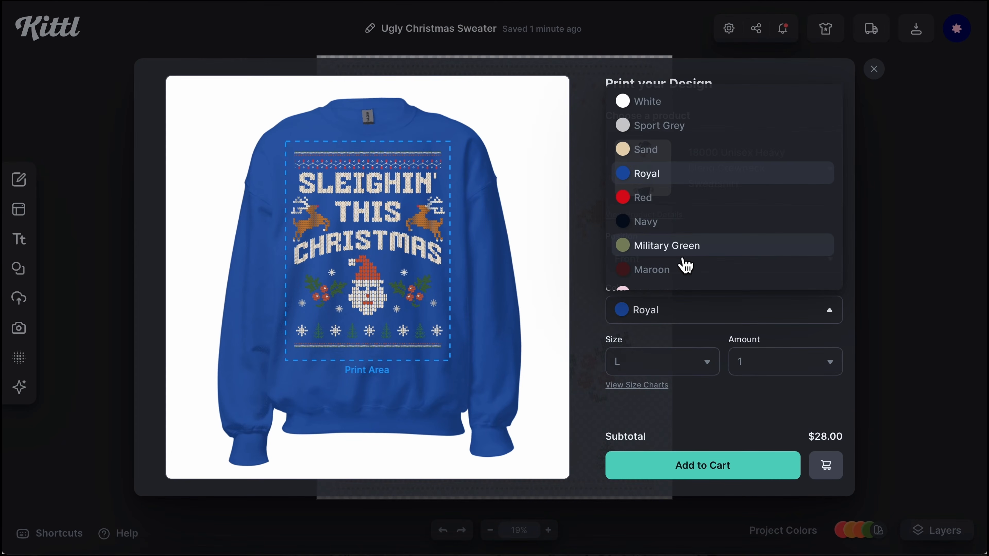
left_click(686, 265)
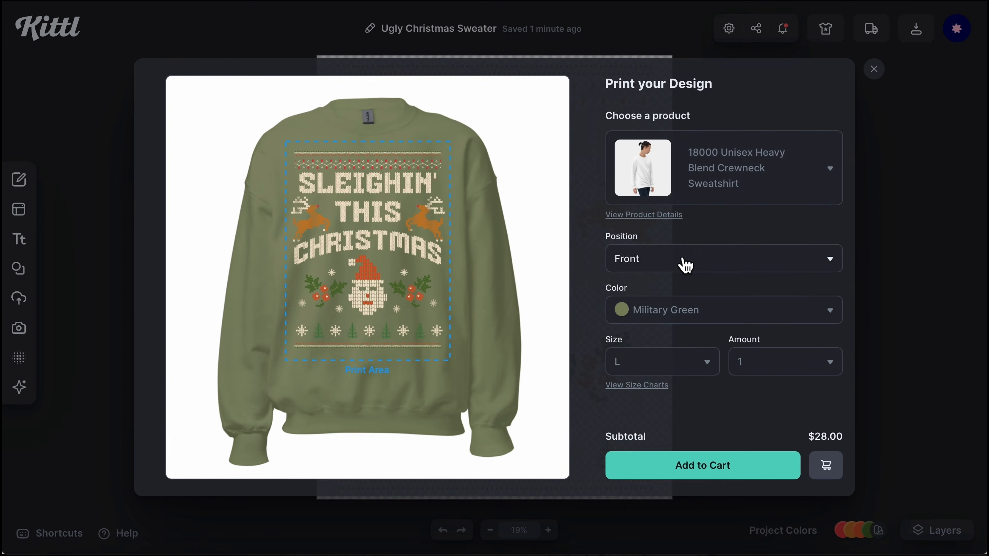
left_click(672, 313)
scroll(642, 234, "down", 3)
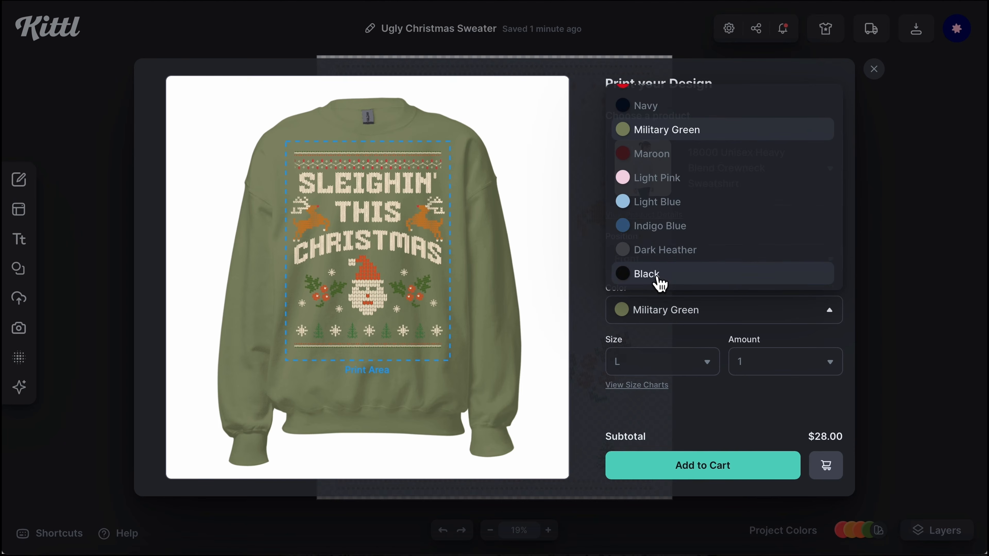
left_click(659, 277)
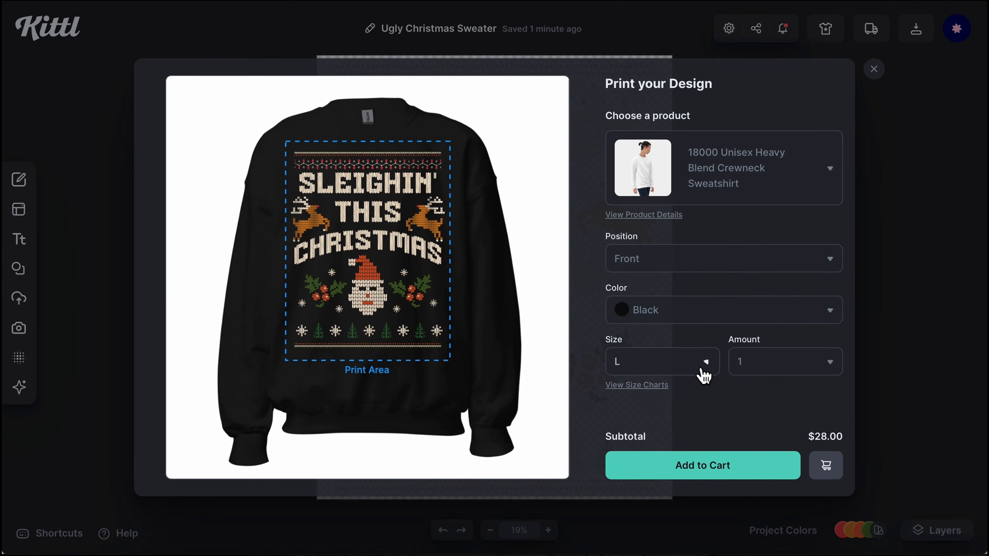
- Choose size L and an amount of 1 for the sweatshirt
left_click(702, 369)
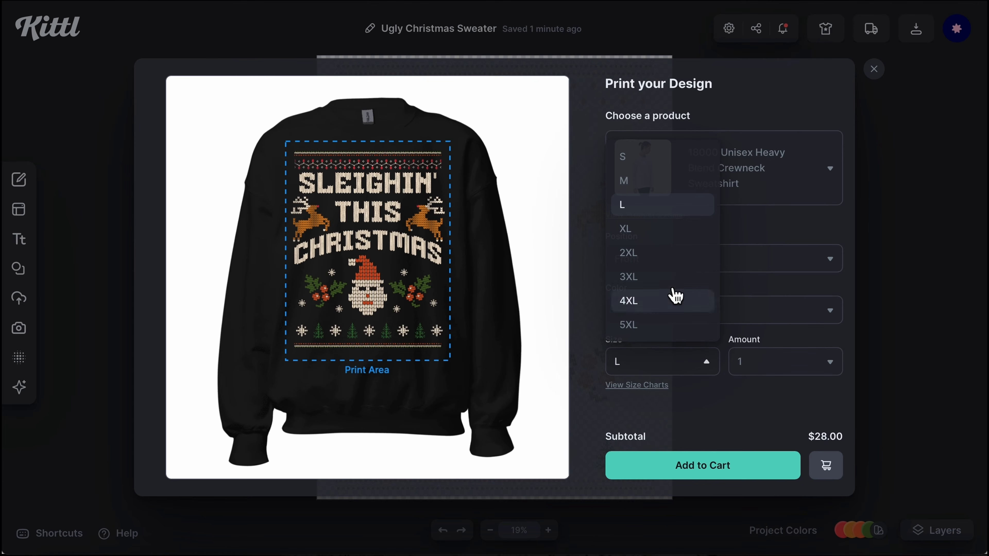
left_click(680, 204)
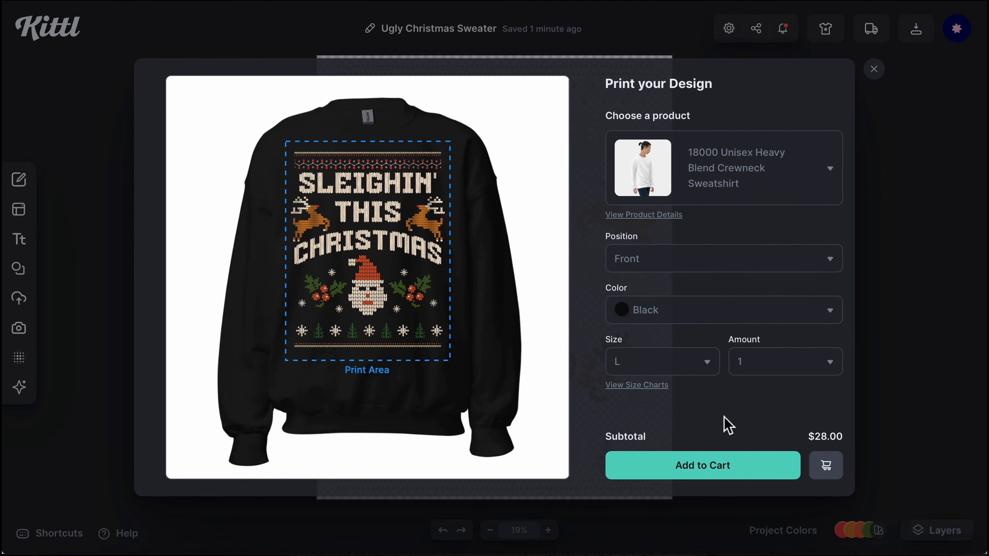
left_click(790, 362)
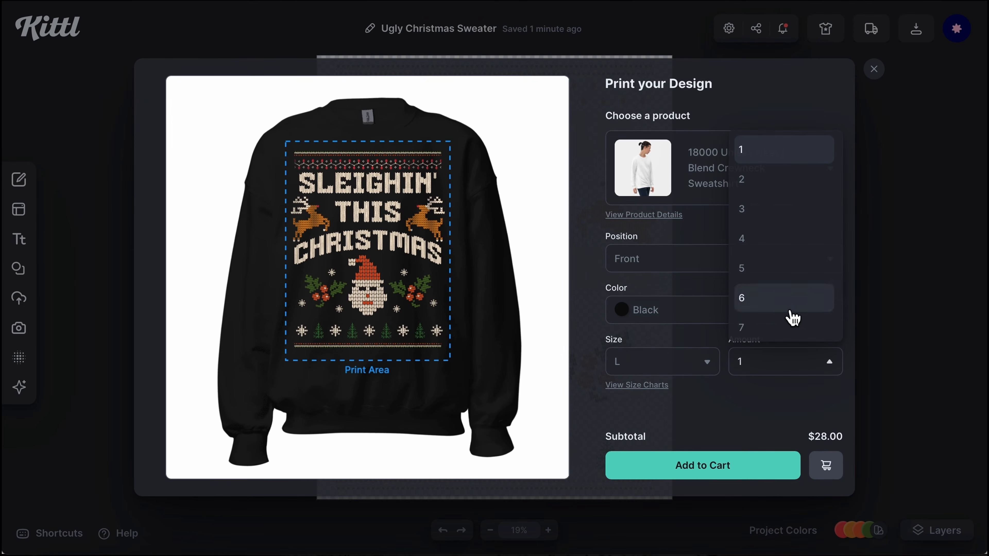
left_click(763, 409)
- Add the sweatshirt to the cart and proceed from the cart to the shipping details of the checkout
left_click(745, 470)
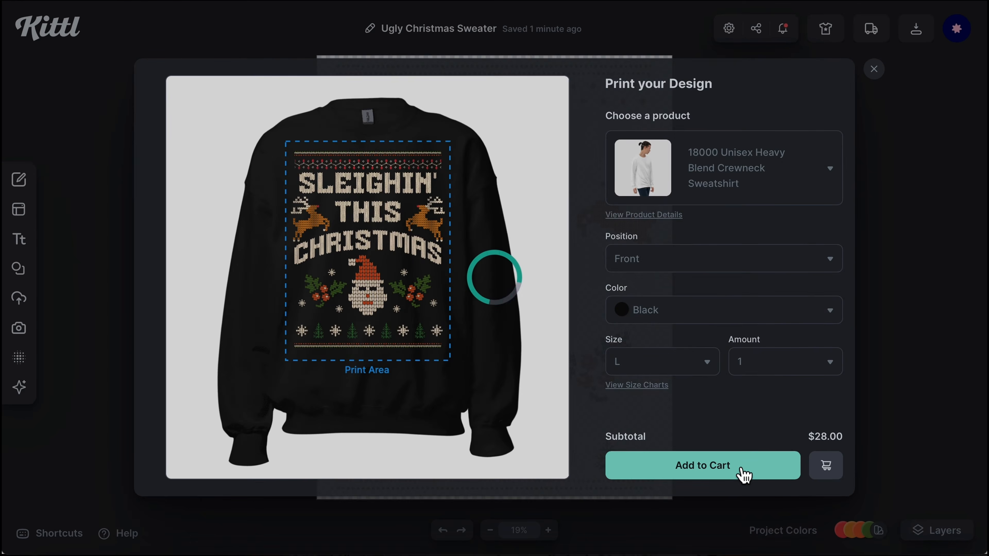
left_click(826, 466)
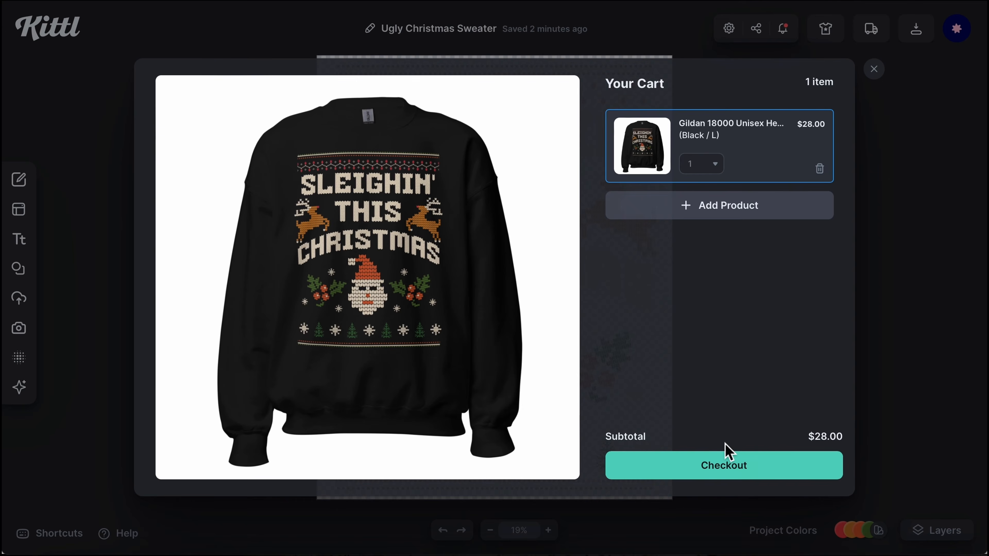
left_click(736, 476)
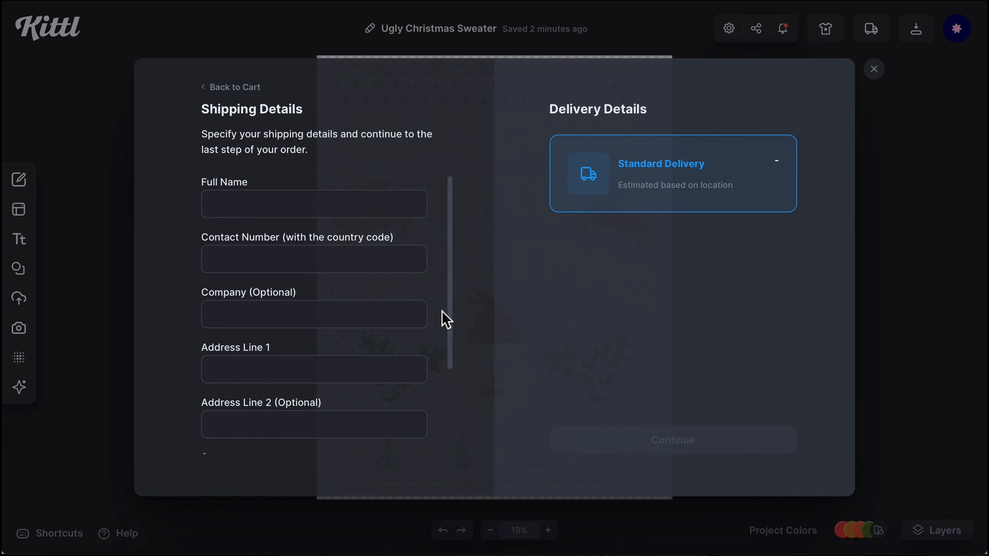
scroll(375, 243, "down", 5)
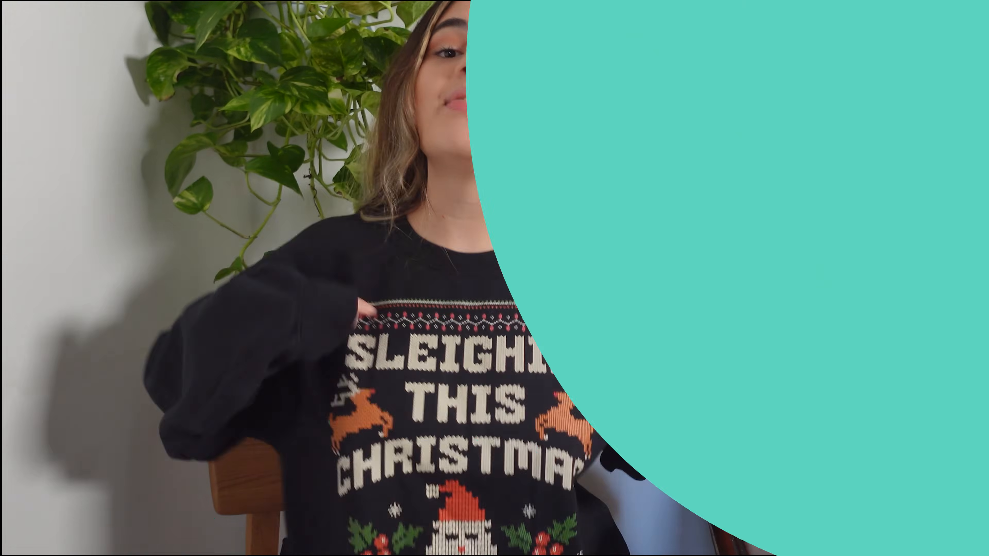